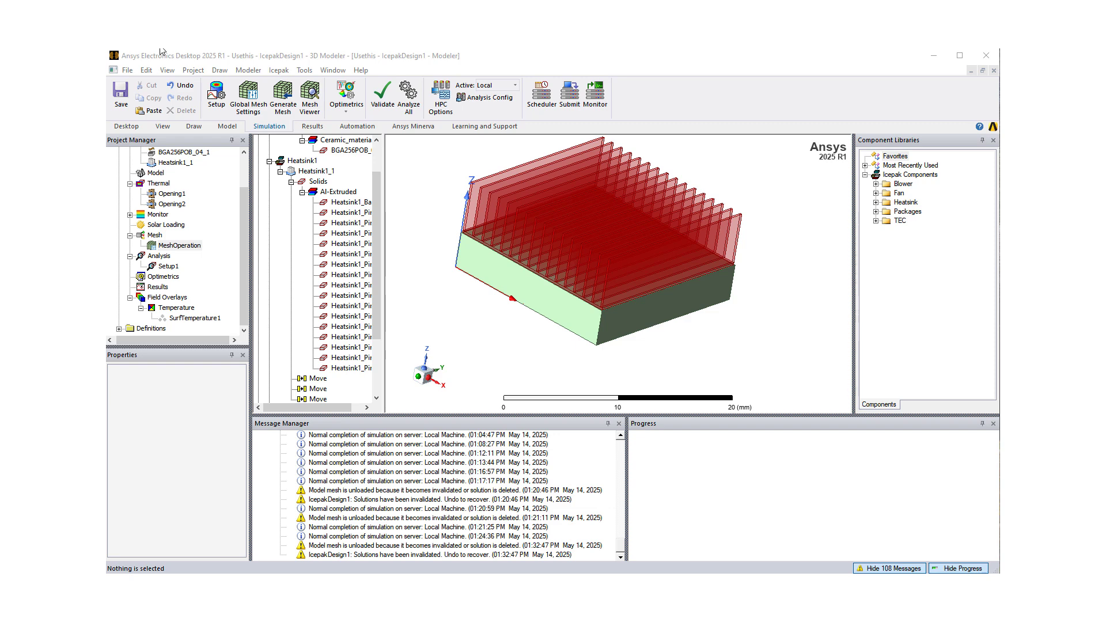
# Zoom out and orbit to a tilted top-down view of the heatsink on the BGA256POB package
pyautogui.scroll(-3, 634, 314)
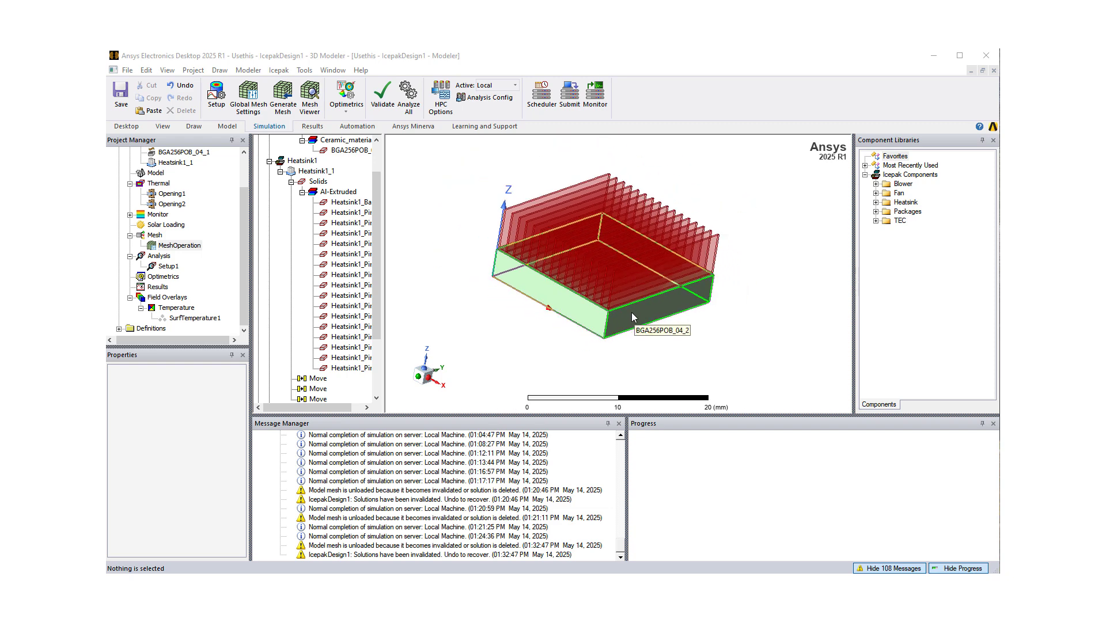
pyautogui.scroll(-2, 631, 317)
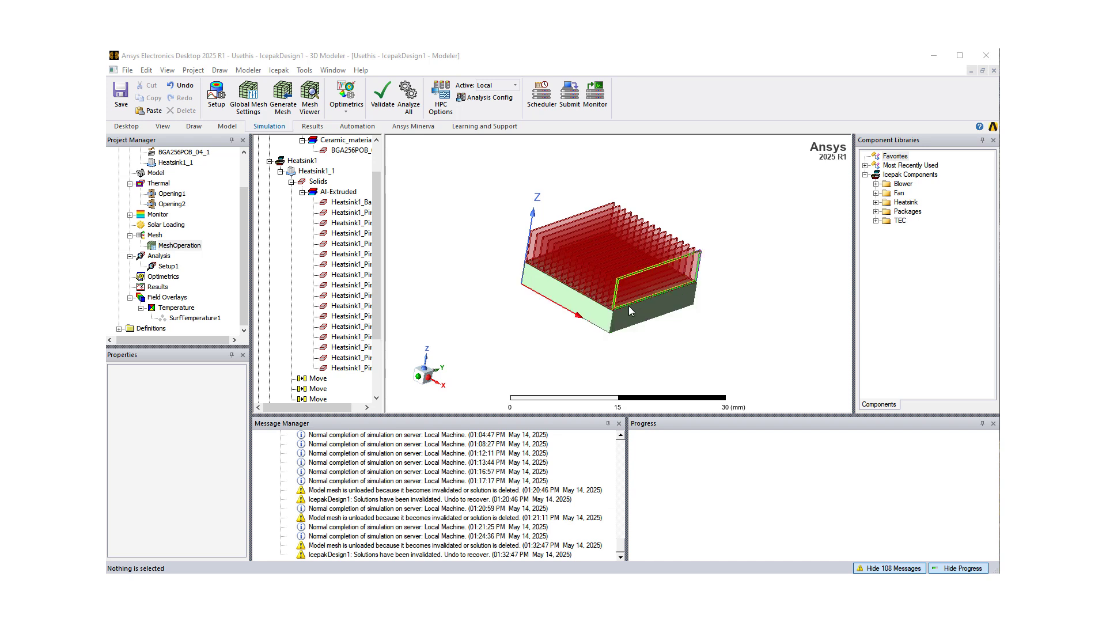
pyautogui.keyDown('alt'); pyautogui.moveTo(567, 327); pyautogui.dragTo(596, 331); pyautogui.keyUp('alt')
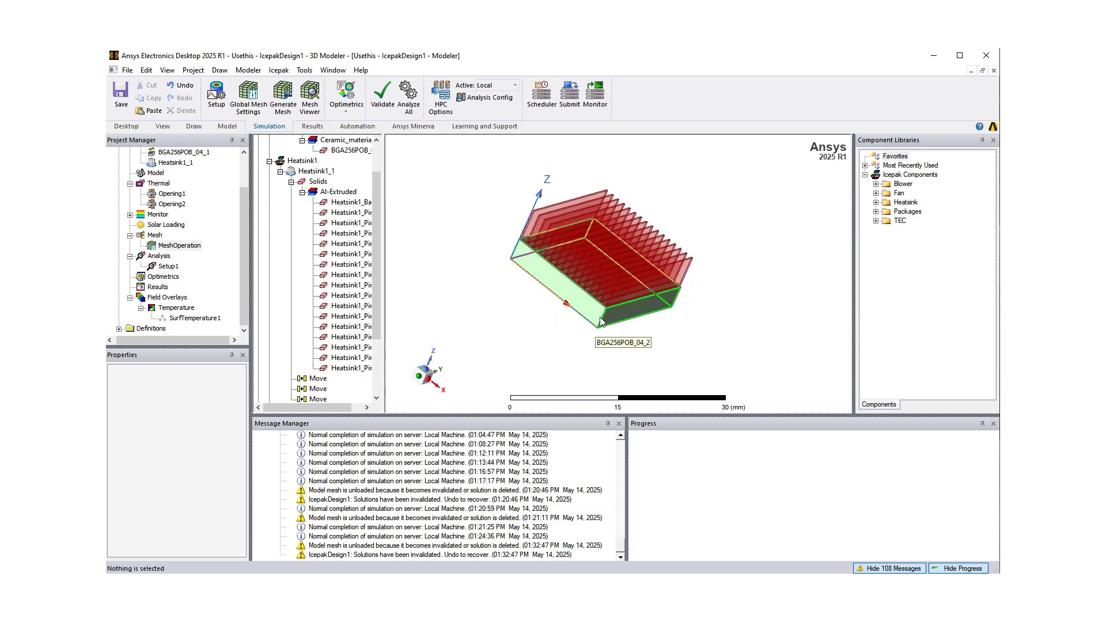
# In Global Mesh Settings, set Resolution to the middle tick and lower the Facet Level
pyautogui.click(248, 98)
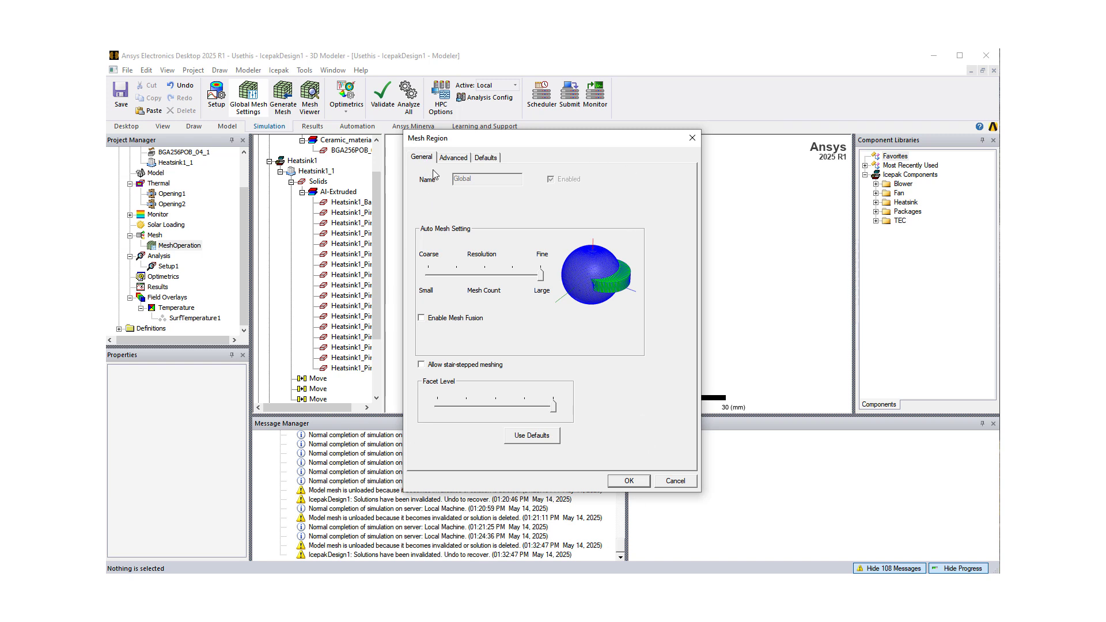
pyautogui.moveTo(542, 279); pyautogui.dragTo(492, 282)
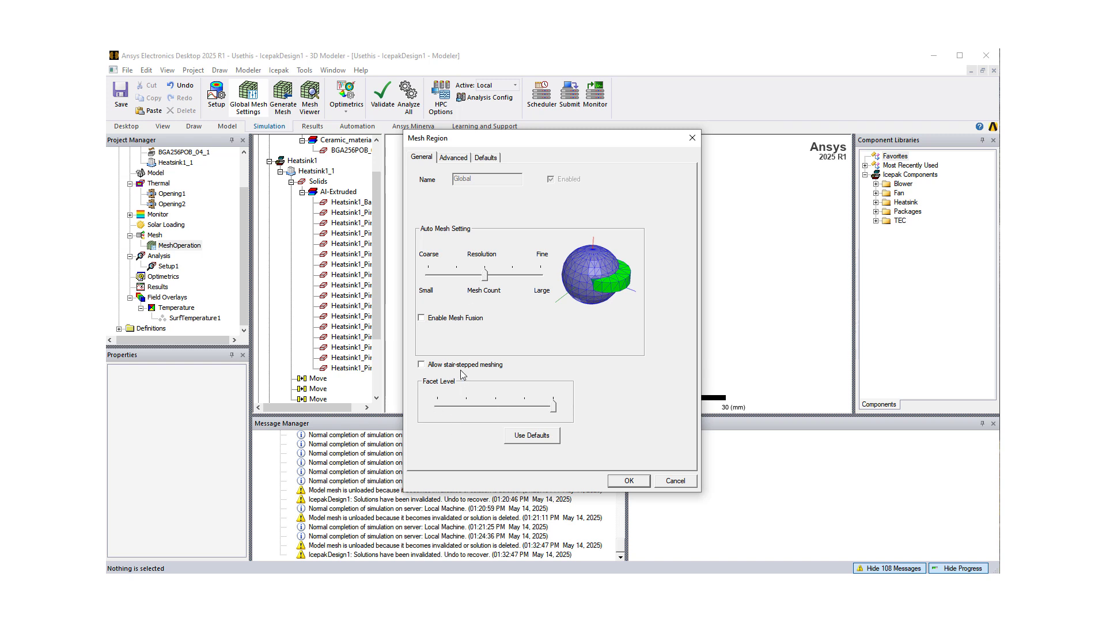
pyautogui.moveTo(555, 411); pyautogui.dragTo(496, 409)
# Confirm the global mesh settings, generate the 98600-element mesh and show it on the cut plane
pyautogui.click(629, 481)
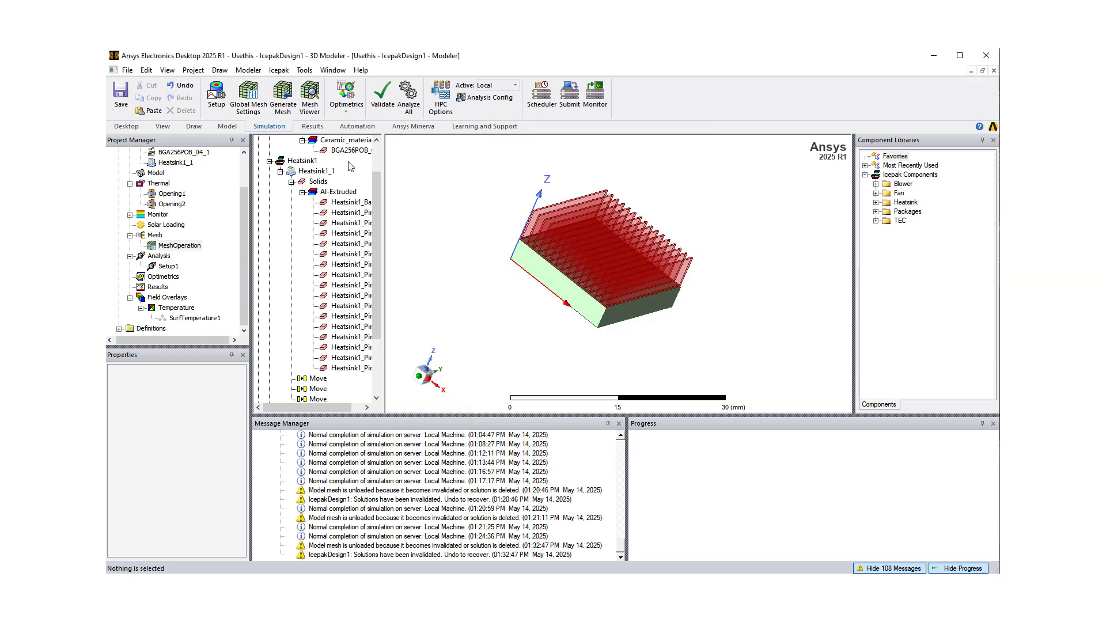
pyautogui.click(284, 95)
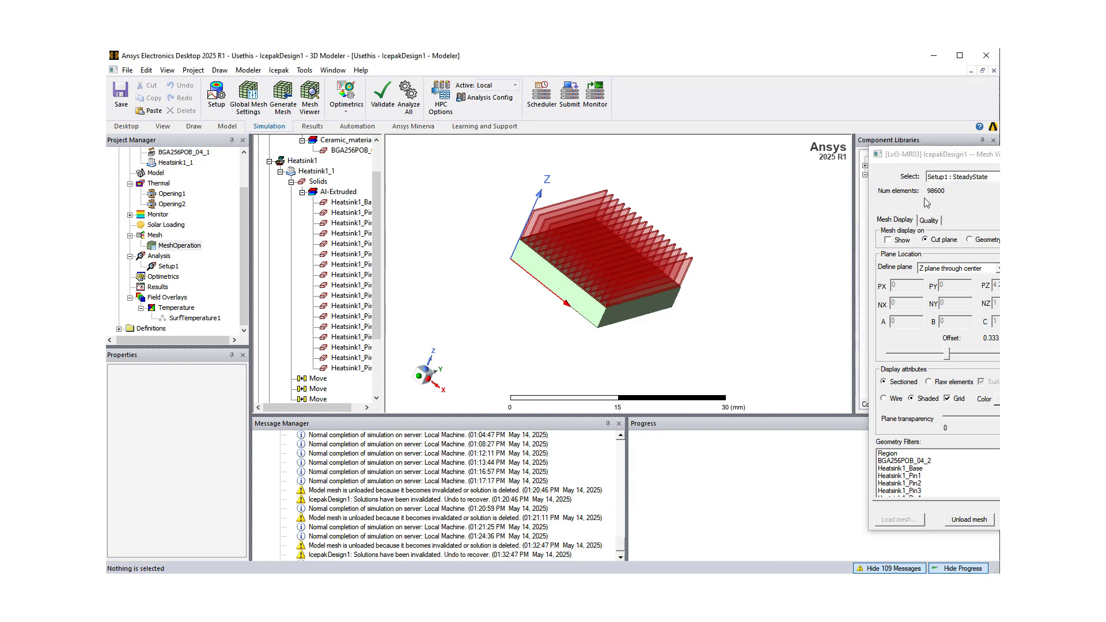
pyautogui.click(888, 241)
pyautogui.click(888, 241)
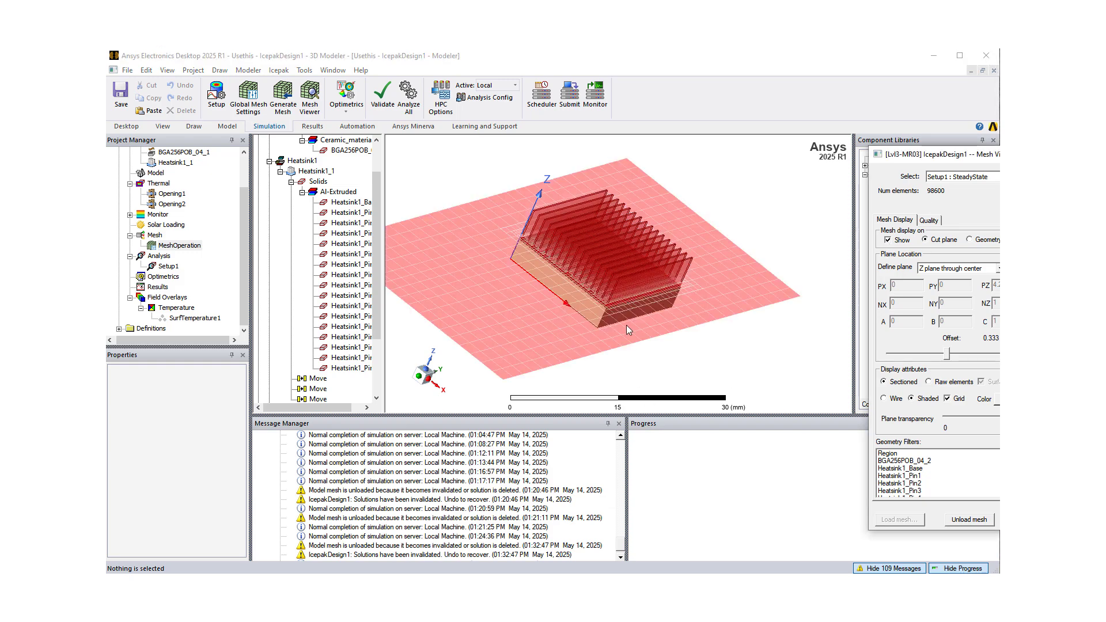
# Rotate and zoom to inspect the mesh on the Z cut plane through the heatsink
pyautogui.keyDown('alt'); pyautogui.moveTo(623, 323); pyautogui.dragTo(580, 375); pyautogui.keyUp('alt')
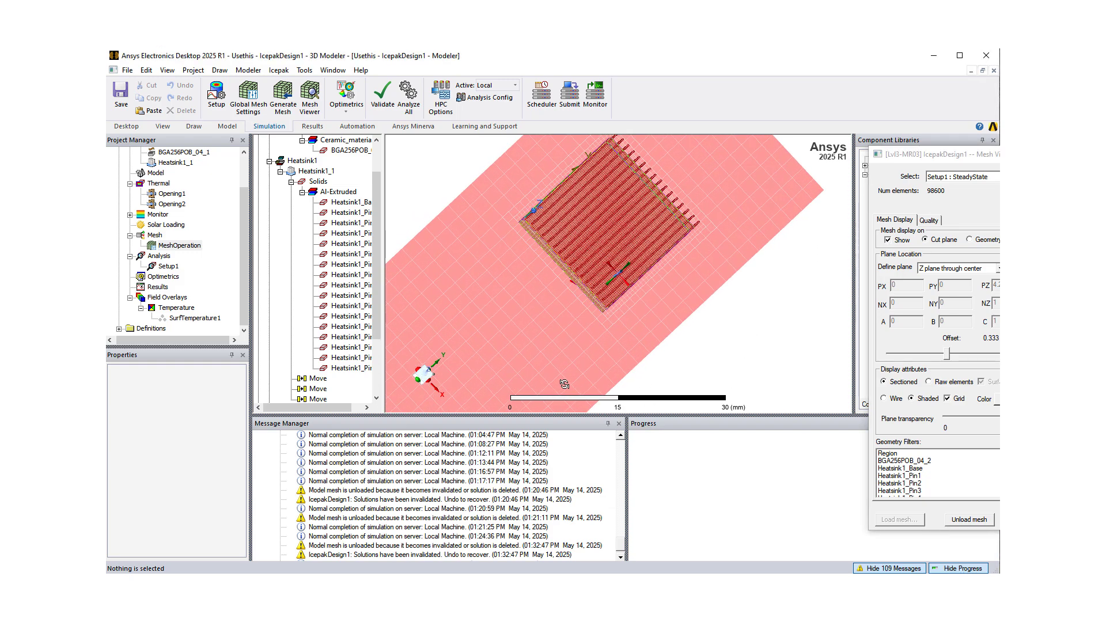
pyautogui.scroll(-1, 562, 199)
pyautogui.scroll(2, 577, 263)
pyautogui.scroll(3, 577, 263)
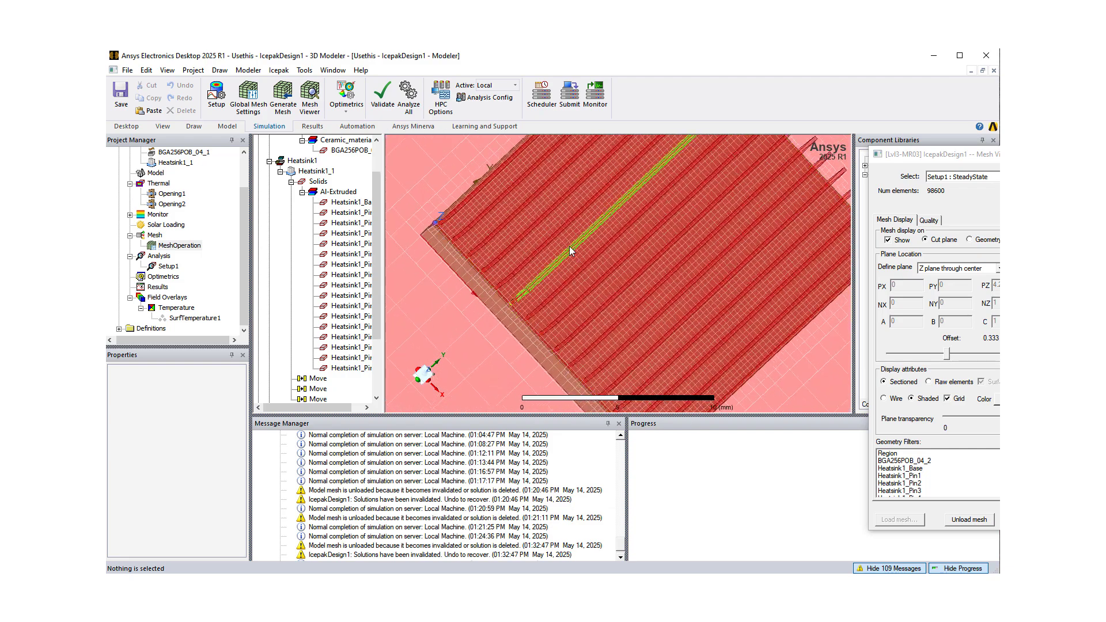
pyautogui.scroll(-1, 569, 302)
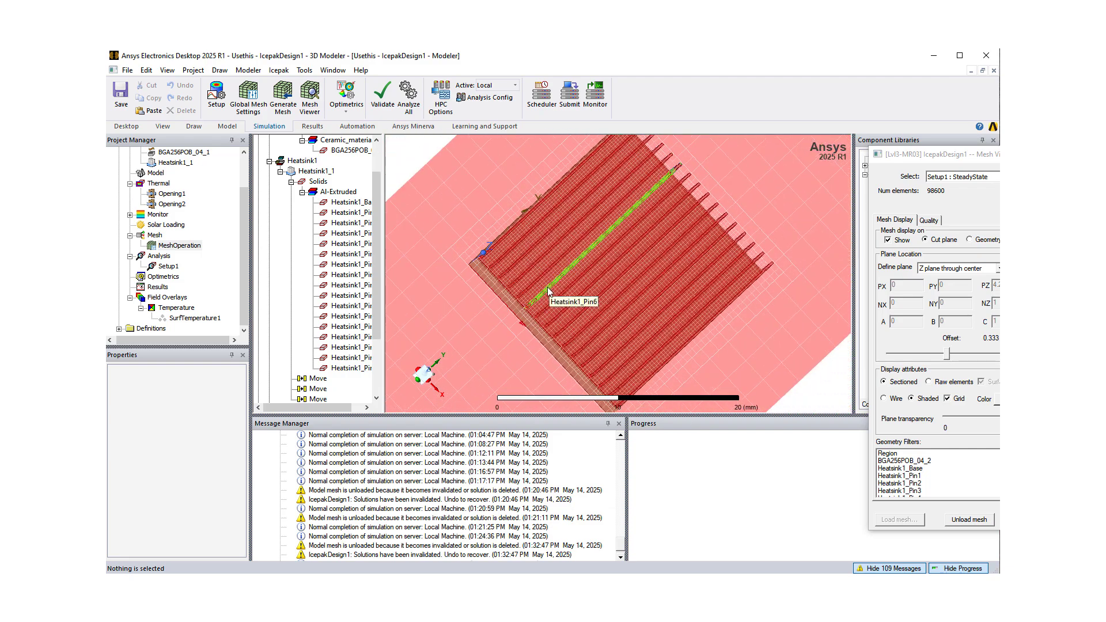
pyautogui.keyDown('alt'); pyautogui.doubleClick(549, 285); pyautogui.keyUp('alt')
pyautogui.scroll(-4, 541, 222)
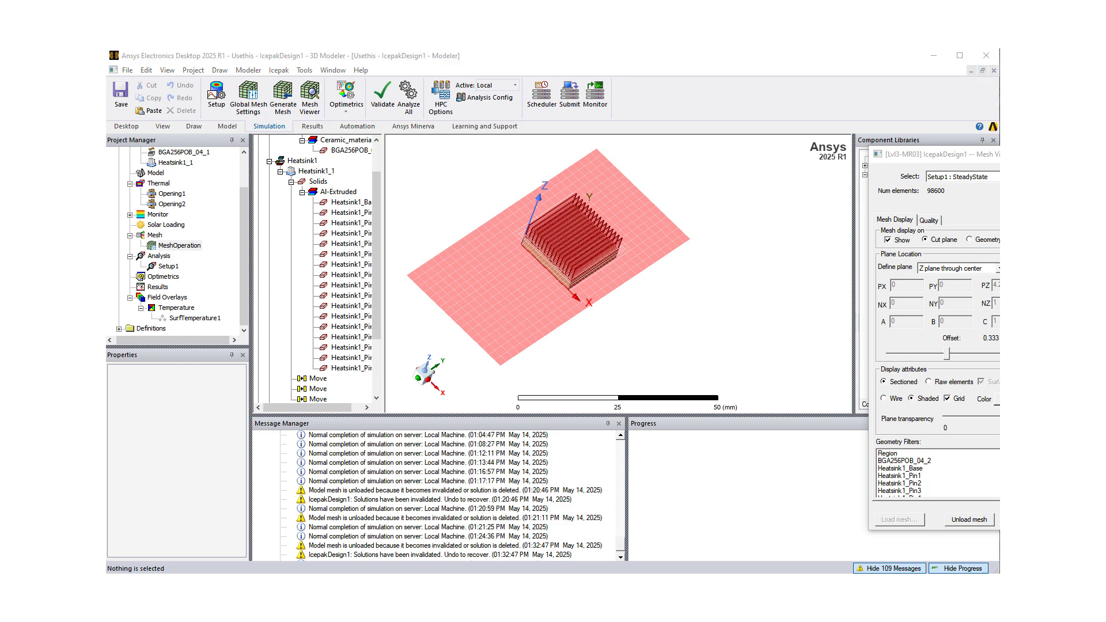
# Close the mesh display and orbit the model to a new angle
pyautogui.press('Escape')
pyautogui.keyDown('alt'); pyautogui.moveTo(512, 274); pyautogui.dragTo(544, 218); pyautogui.keyUp('alt')
pyautogui.scroll(3, 544, 218)
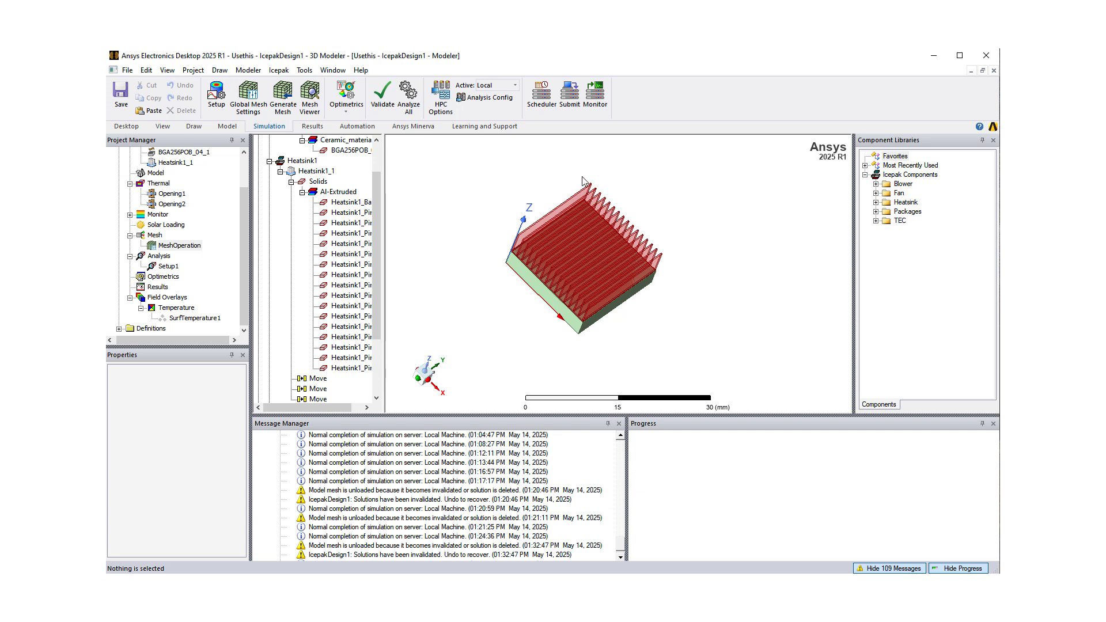
pyautogui.click(247, 96)
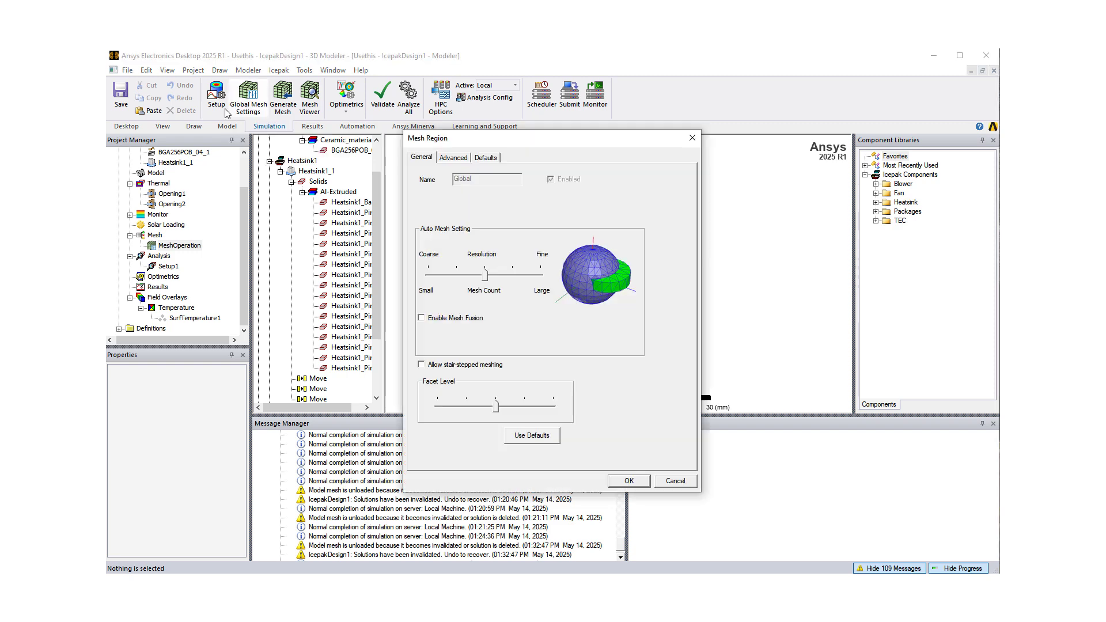
pyautogui.click(453, 158)
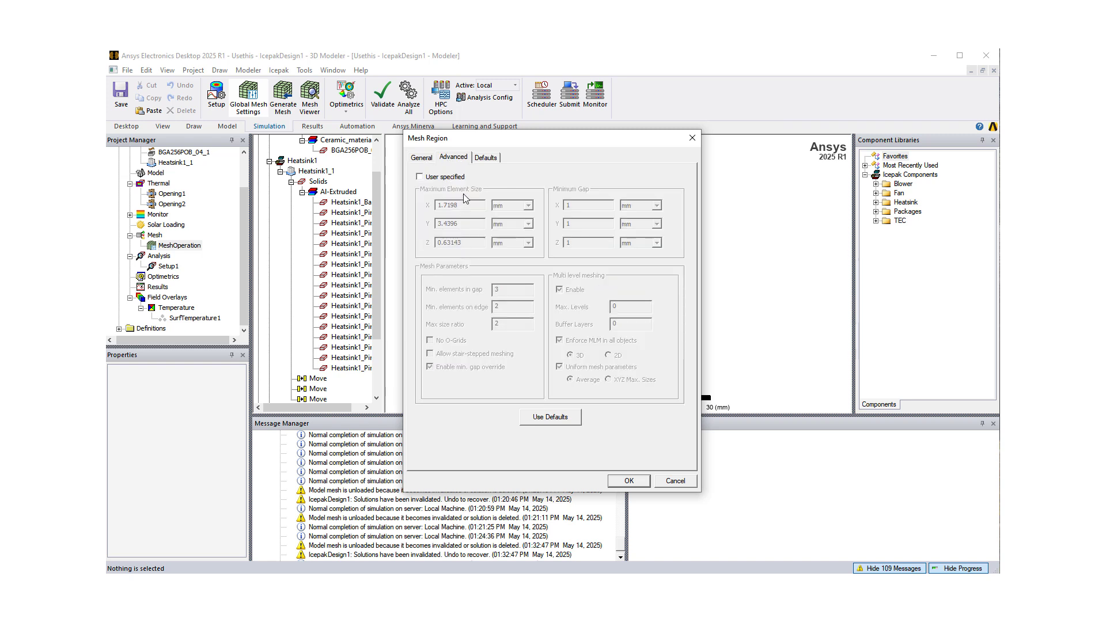
pyautogui.click(420, 178)
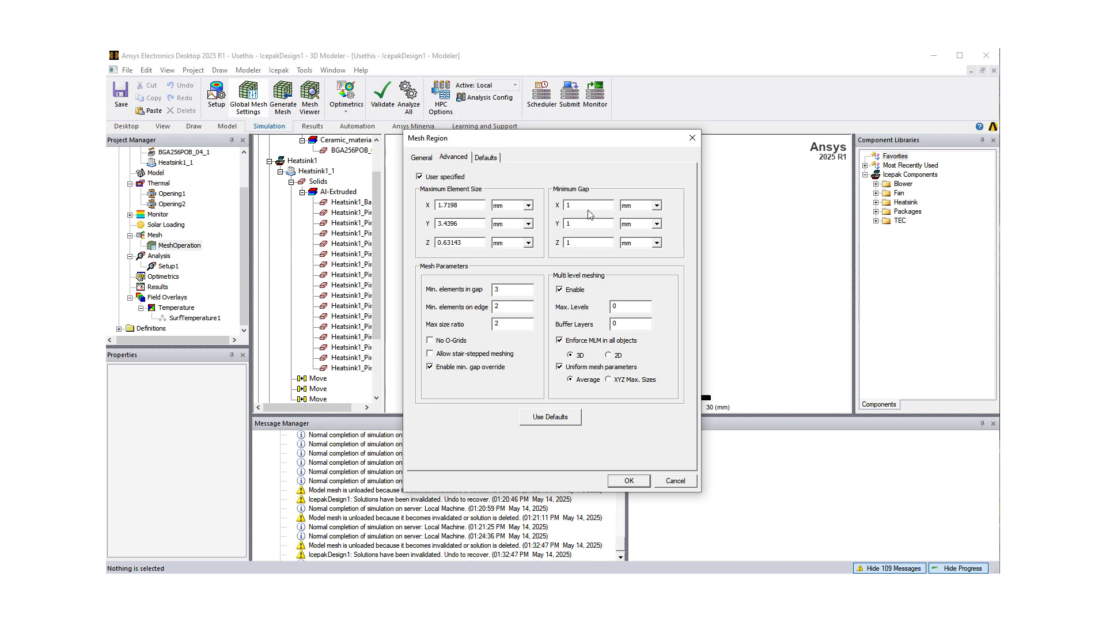
pyautogui.click(429, 159)
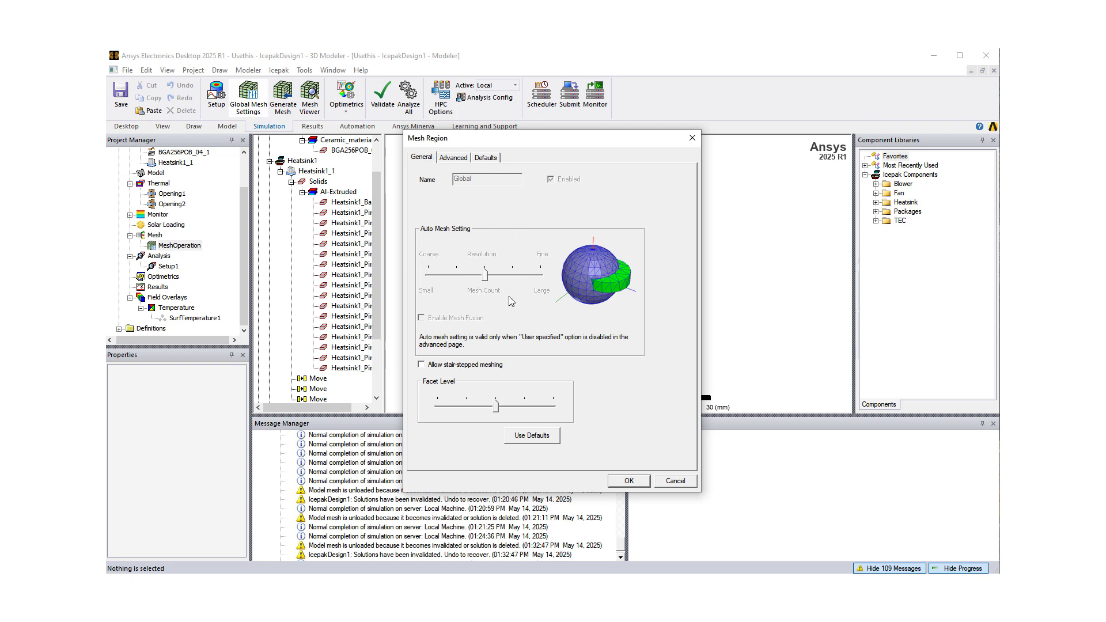
pyautogui.click(449, 158)
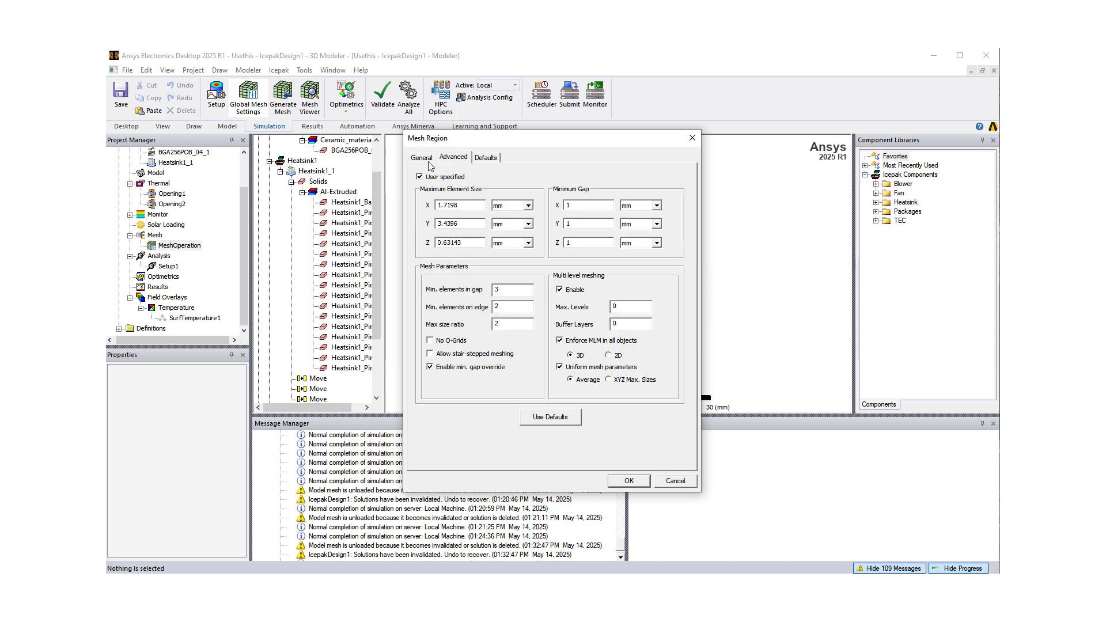
pyautogui.click(418, 184)
pyautogui.click(422, 157)
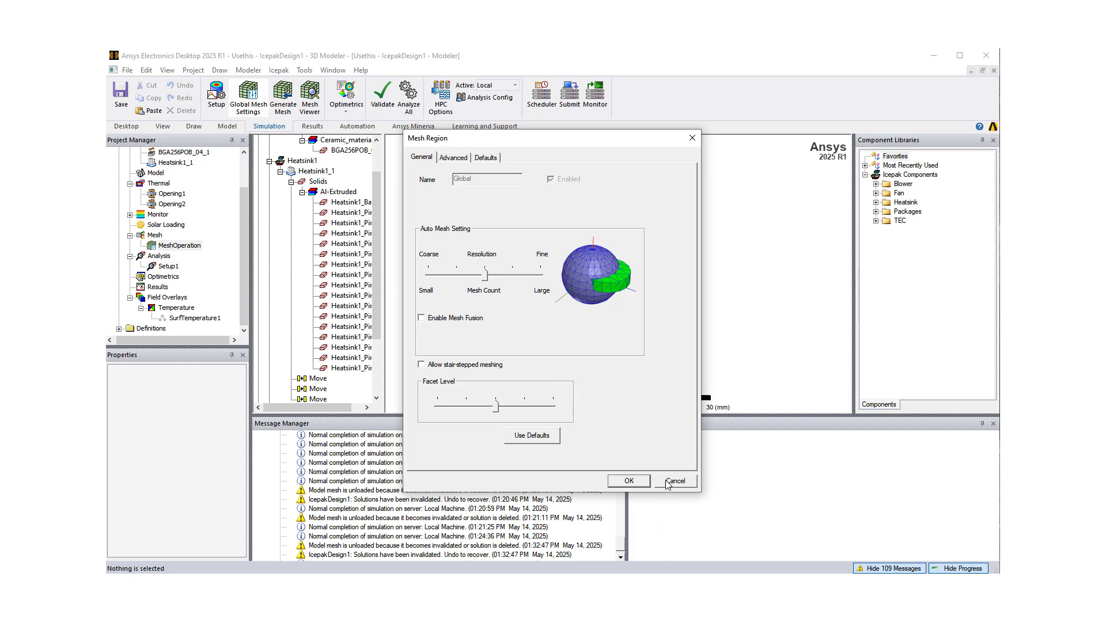
pyautogui.click(673, 482)
# Select Heatsink1_Base through the last Heatsink1_Pin and bring up their Assign Mesh Region actions
pyautogui.keyDown('alt'); pyautogui.moveTo(557, 337); pyautogui.dragTo(488, 312); pyautogui.keyUp('alt')
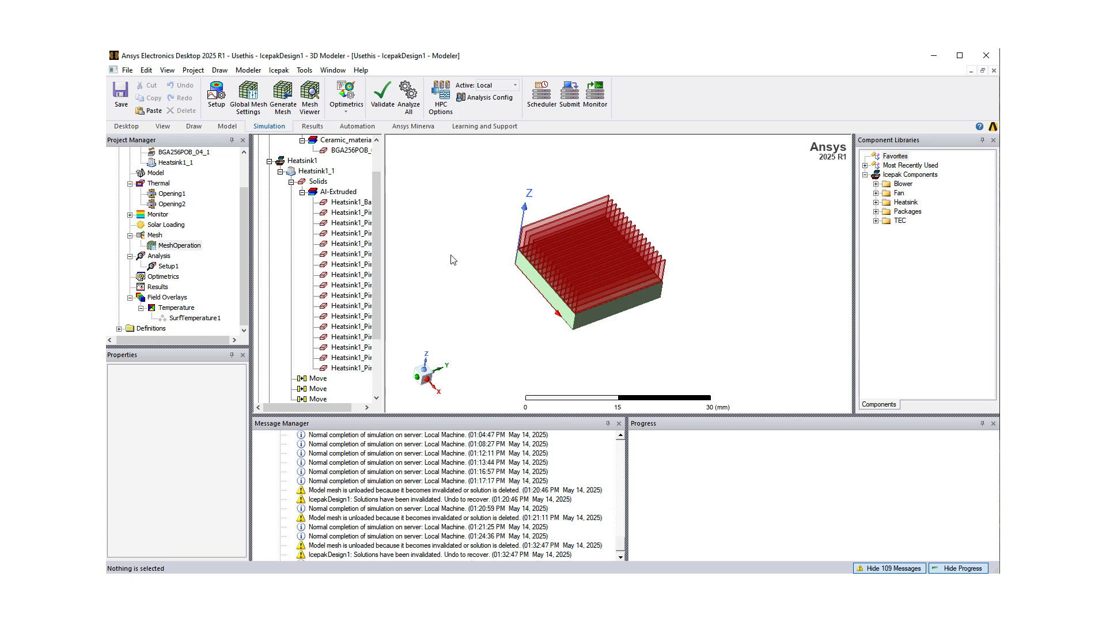
pyautogui.keyDown('alt'); pyautogui.moveTo(449, 330); pyautogui.dragTo(469, 272); pyautogui.keyUp('alt')
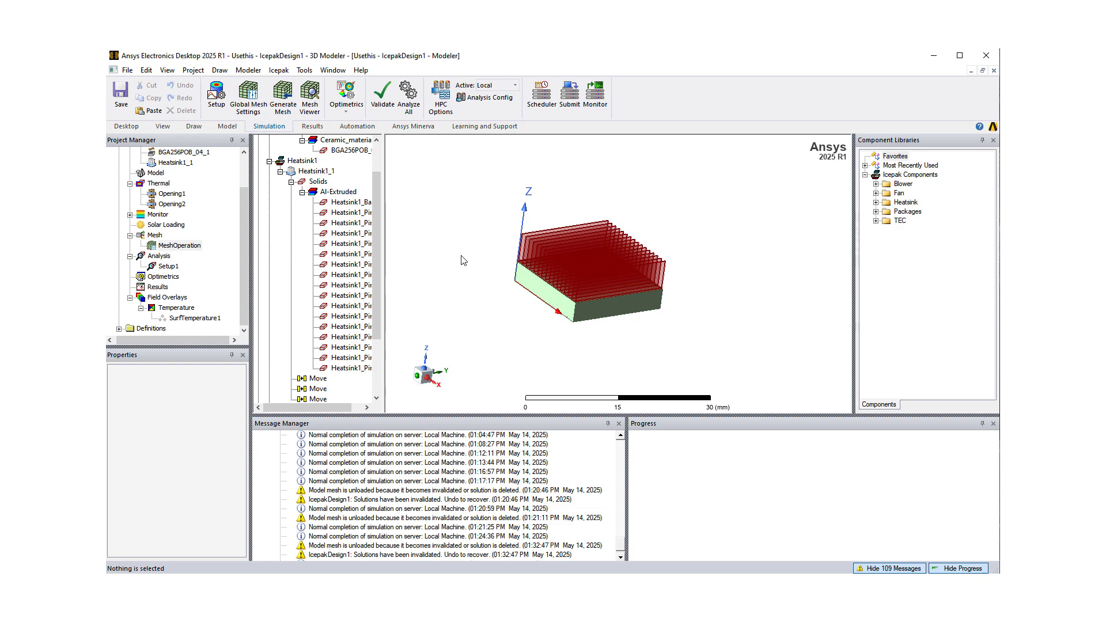
pyautogui.click(352, 203)
pyautogui.keyDown('shift'); pyautogui.click(353, 369); pyautogui.keyUp('shift')
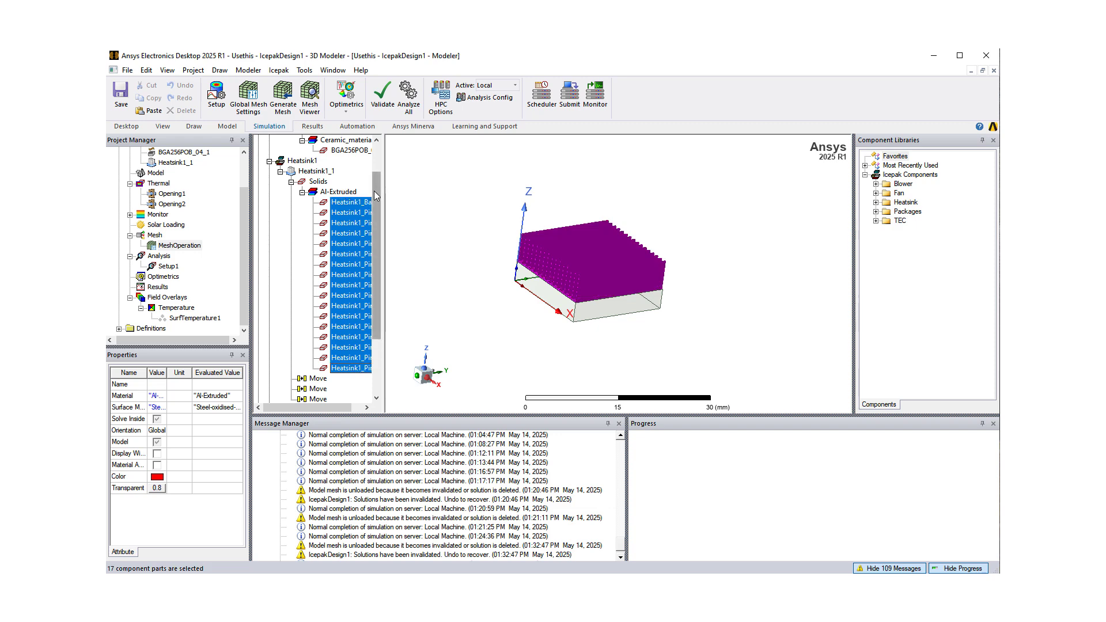
pyautogui.scroll(2, 375, 195)
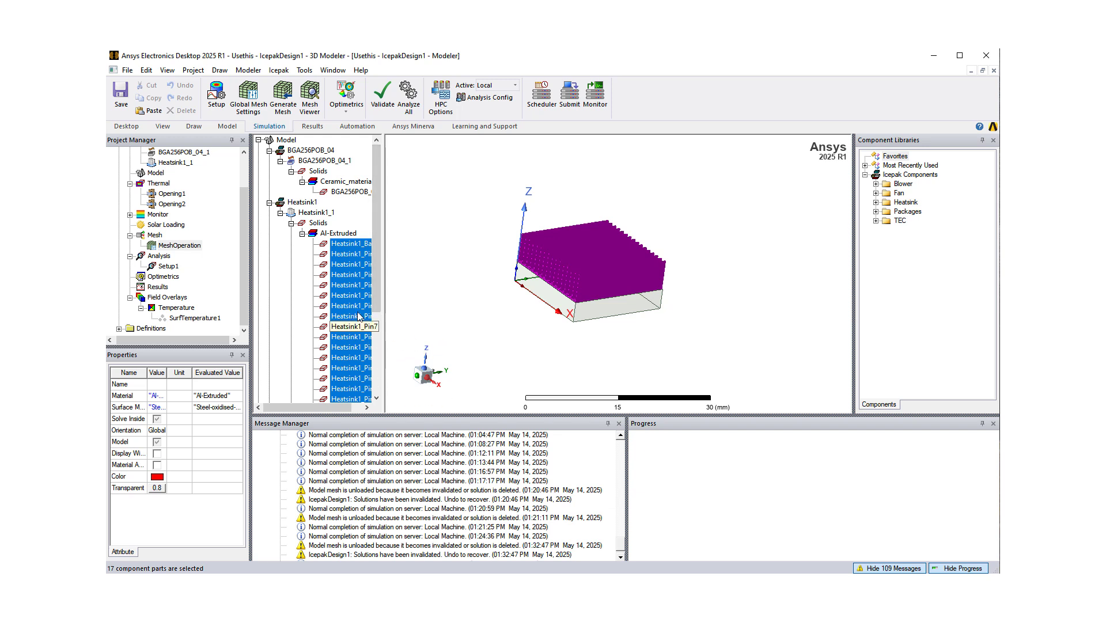
pyautogui.rightClick(366, 282)
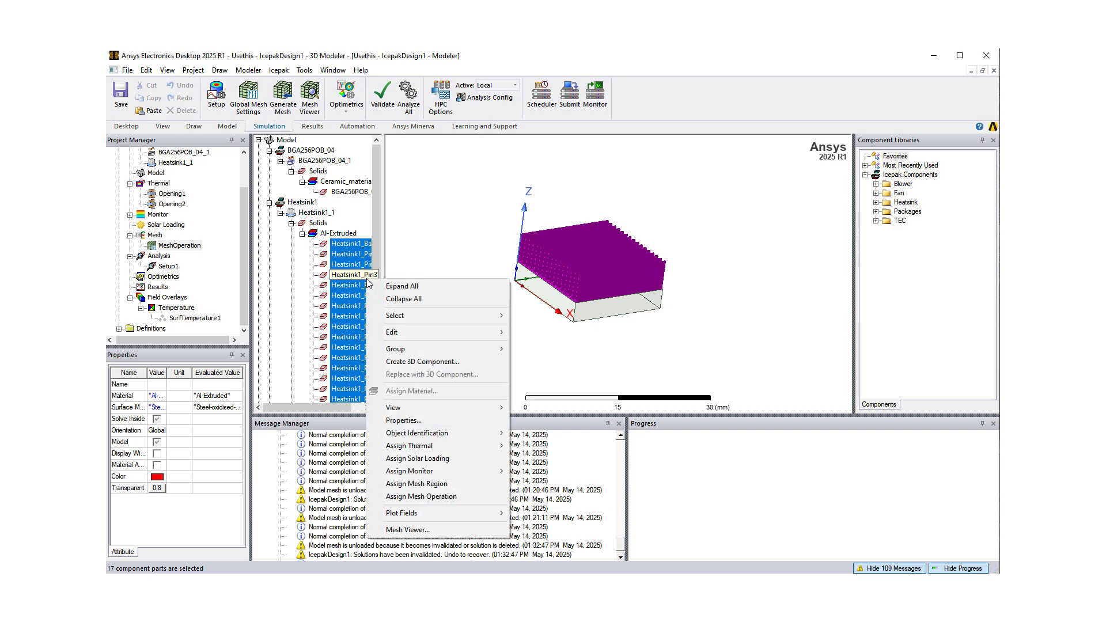
# Assign a mesh region to the heatsink parts with 10 percent padding in all directions
pyautogui.click(464, 484)
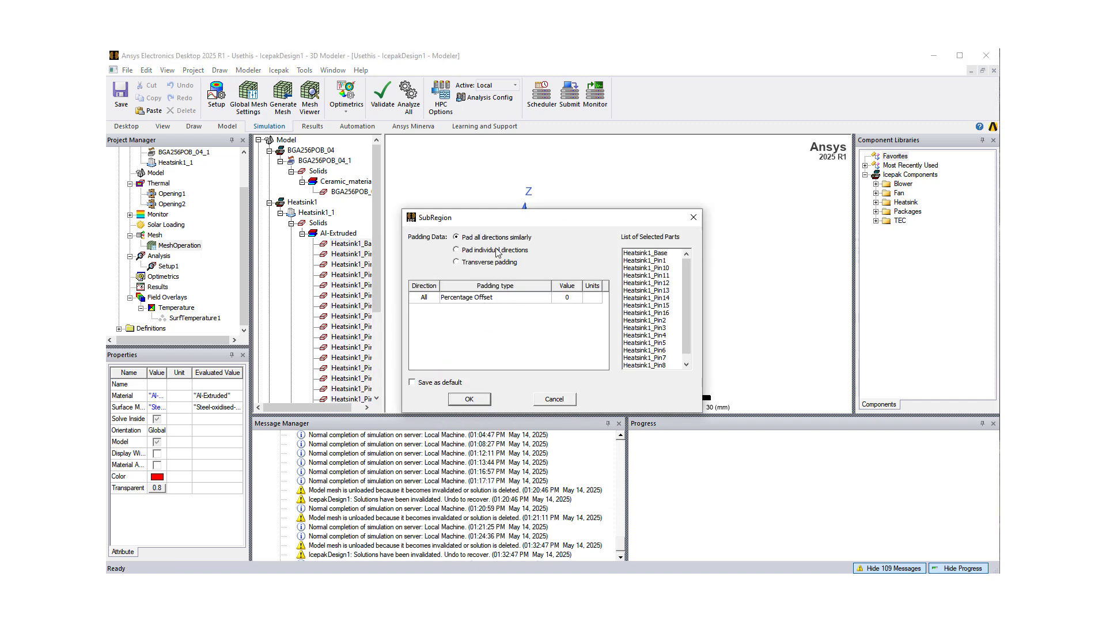
pyautogui.moveTo(539, 217); pyautogui.dragTo(863, 138)
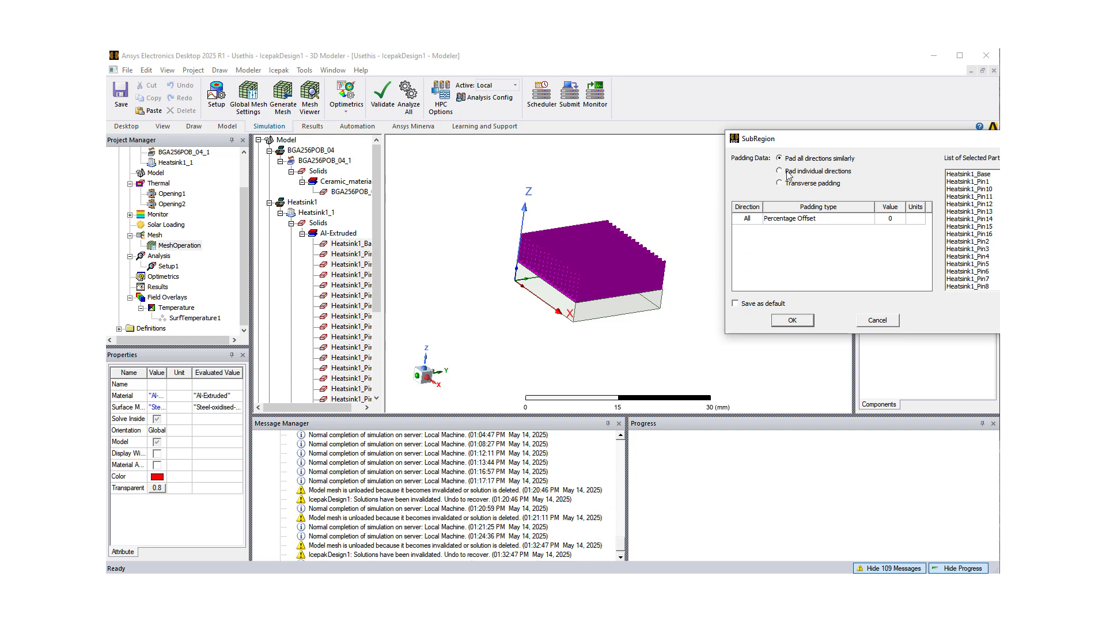
pyautogui.click(888, 217)
pyautogui.write('10')
pyautogui.click(781, 171)
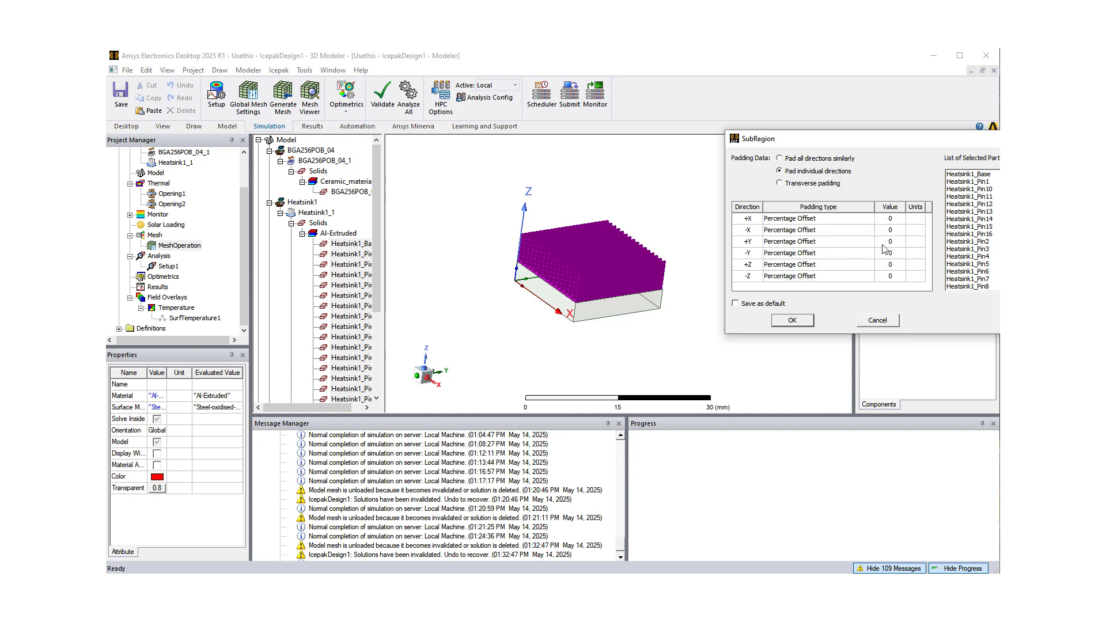
pyautogui.click(779, 159)
pyautogui.doubleClick(889, 219)
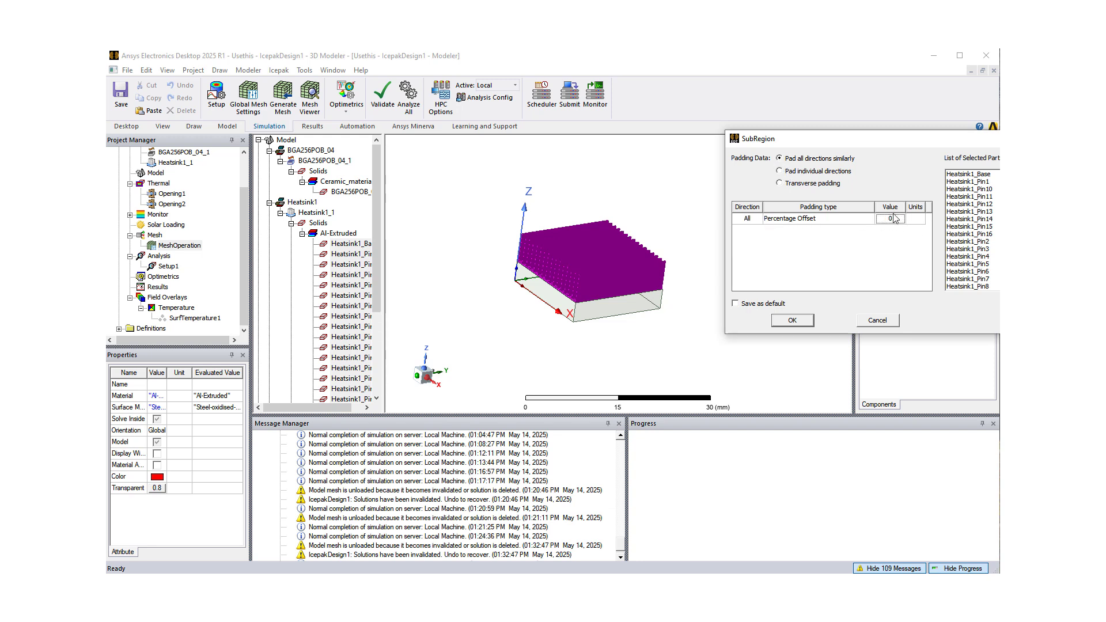
pyautogui.write('10')
pyautogui.click(791, 320)
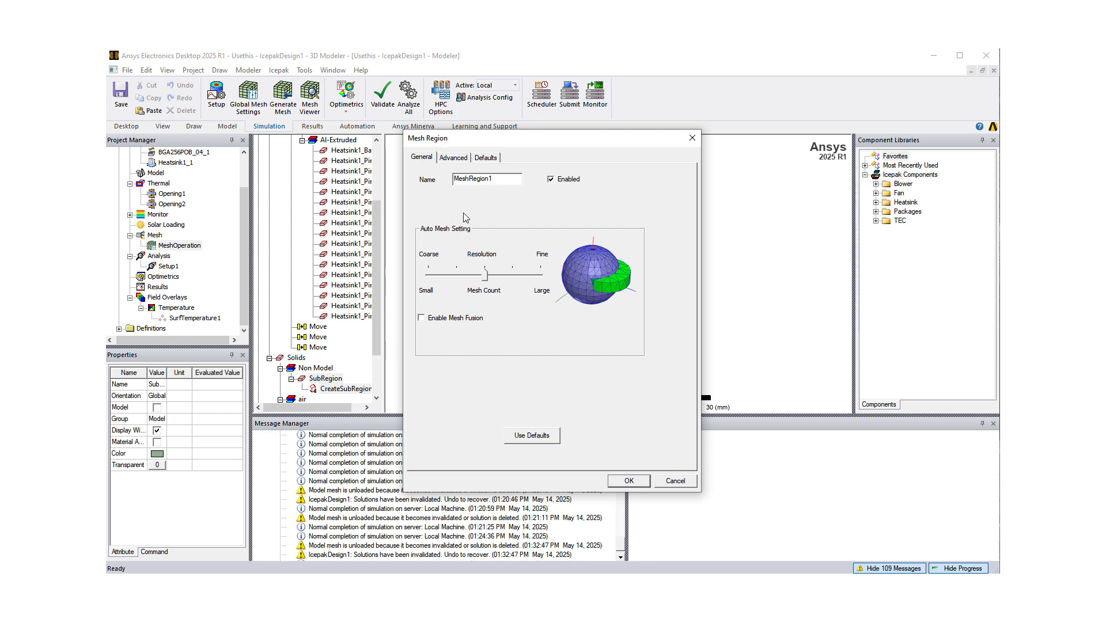
# On the mesh region's Advanced tab, enable User specified element sizes and gaps
pyautogui.click(455, 159)
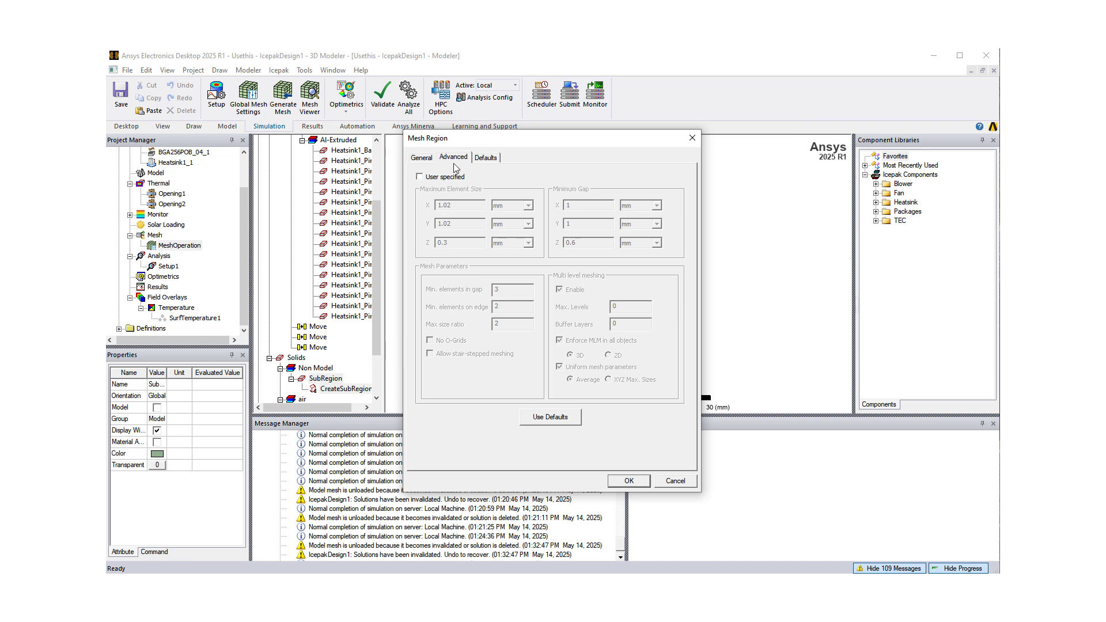
pyautogui.click(425, 177)
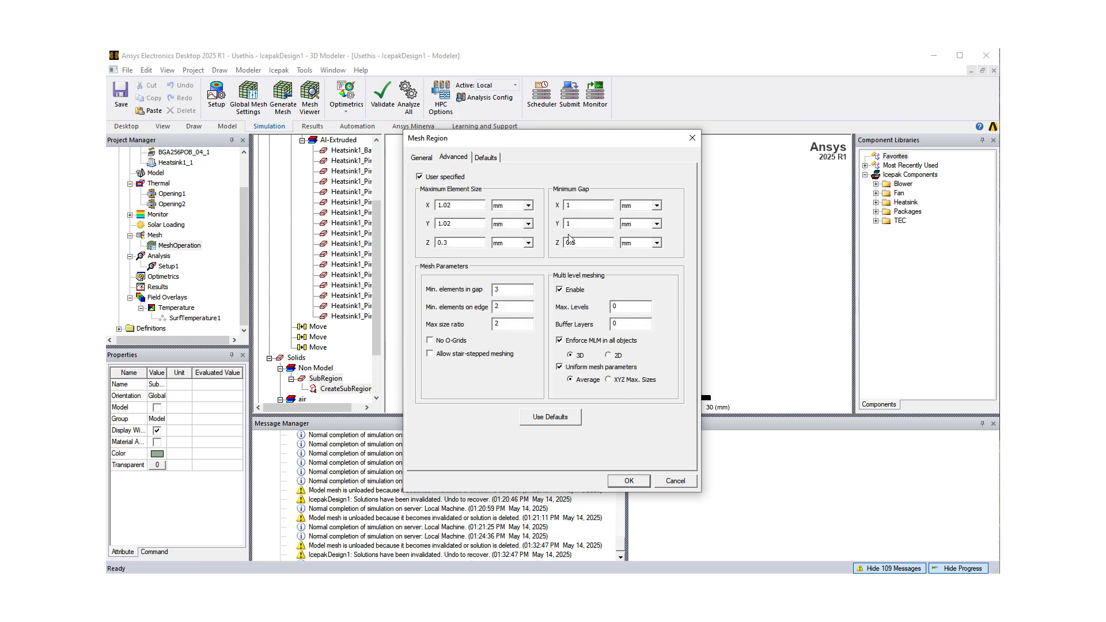
pyautogui.moveTo(517, 148); pyautogui.dragTo(367, 143)
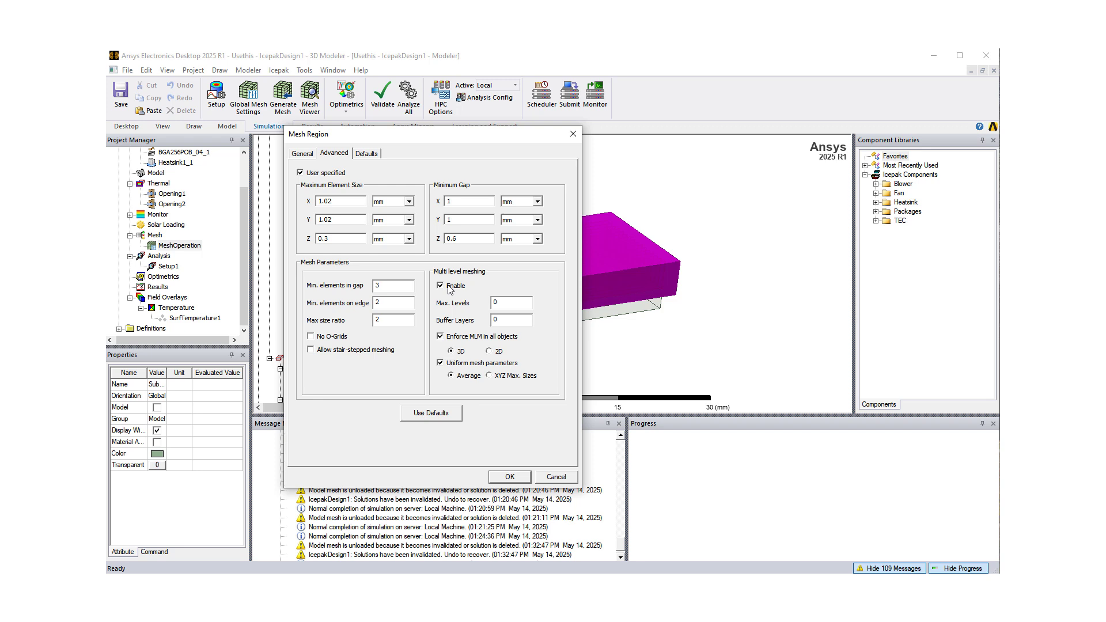
# Disable multi-level meshing and set maximum element sizes Z 0.2, Y 0.7, X 0.2 mm
pyautogui.click(441, 287)
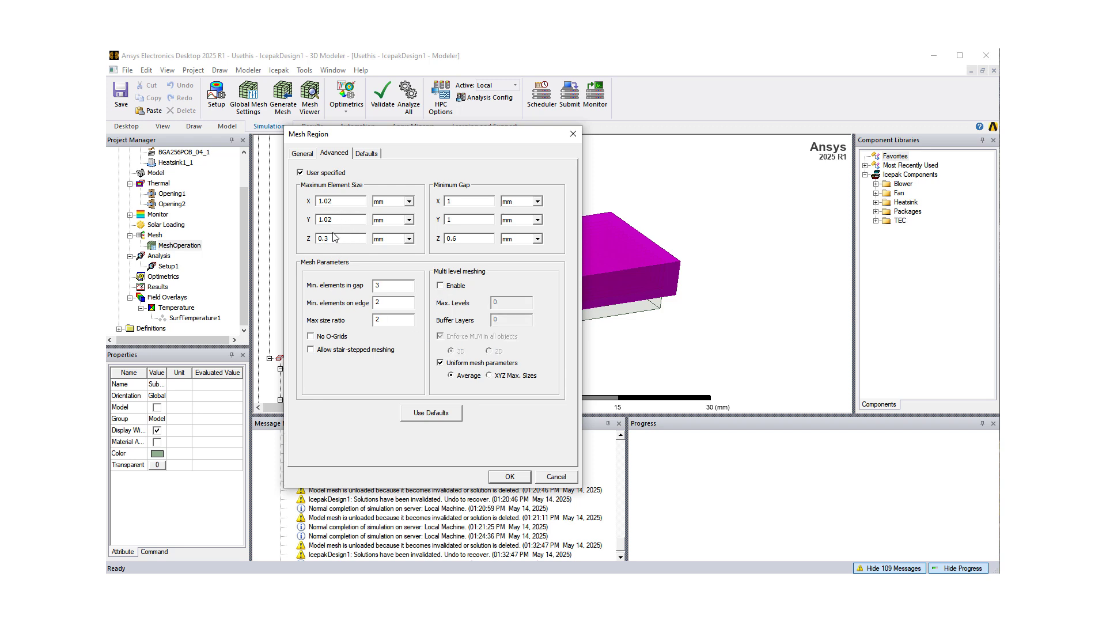
pyautogui.moveTo(330, 241); pyautogui.dragTo(324, 242)
pyautogui.write('2')
pyautogui.doubleClick(338, 220)
pyautogui.write('0.7')
pyautogui.hotkey('shift', 'Tab')
pyautogui.write('0.')
pyautogui.click(498, 478)
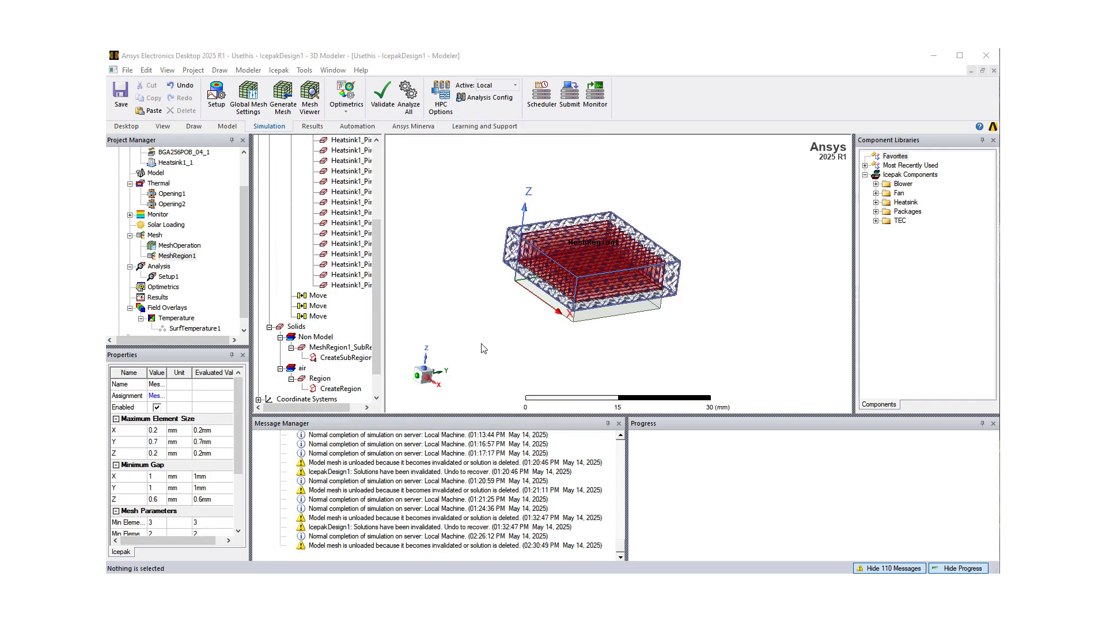
pyautogui.keyDown('alt'); pyautogui.moveTo(506, 309); pyautogui.dragTo(458, 357); pyautogui.keyUp('alt')
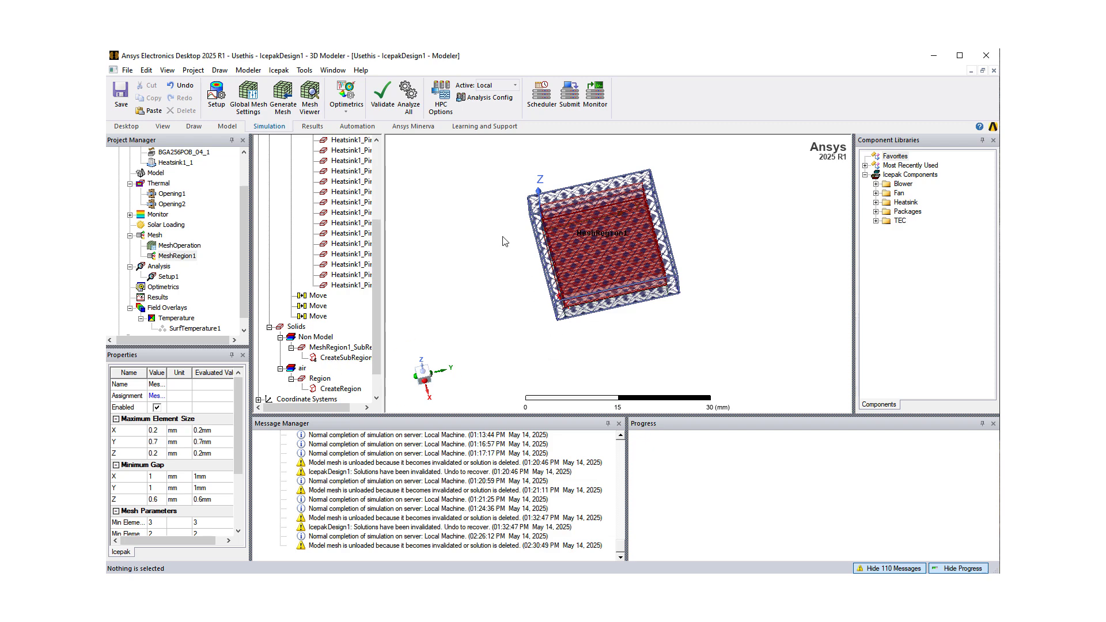
pyautogui.keyDown('alt'); pyautogui.moveTo(583, 343); pyautogui.dragTo(509, 235); pyautogui.keyUp('alt')
pyautogui.keyDown('alt'); pyautogui.moveTo(648, 211); pyautogui.dragTo(473, 334); pyautogui.keyUp('alt')
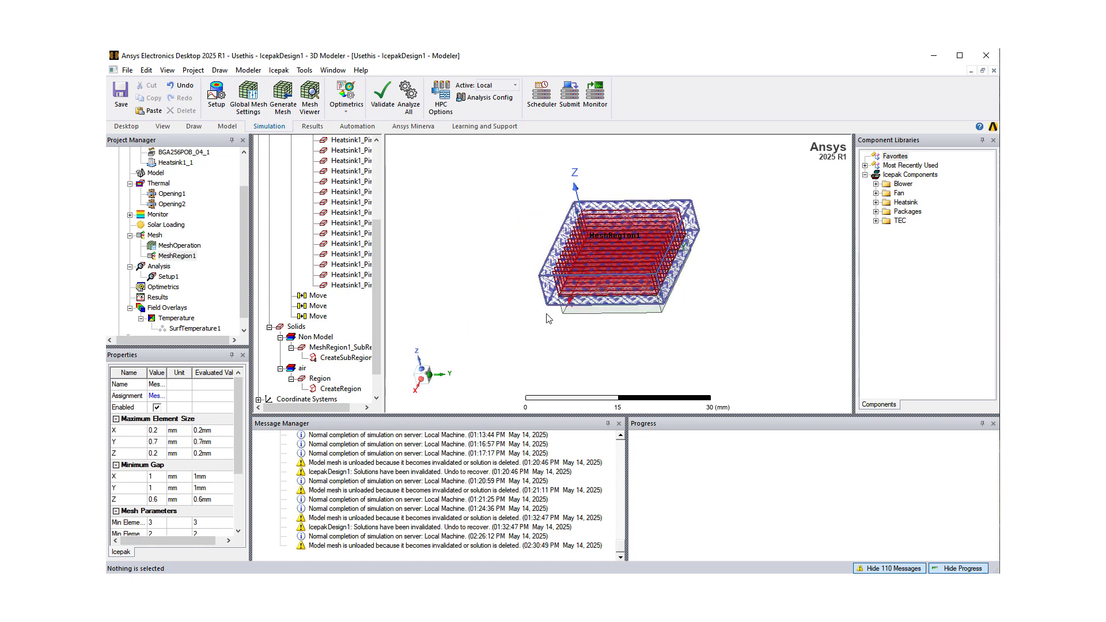
pyautogui.keyDown('alt'); pyautogui.moveTo(615, 260); pyautogui.dragTo(709, 189); pyautogui.keyUp('alt')
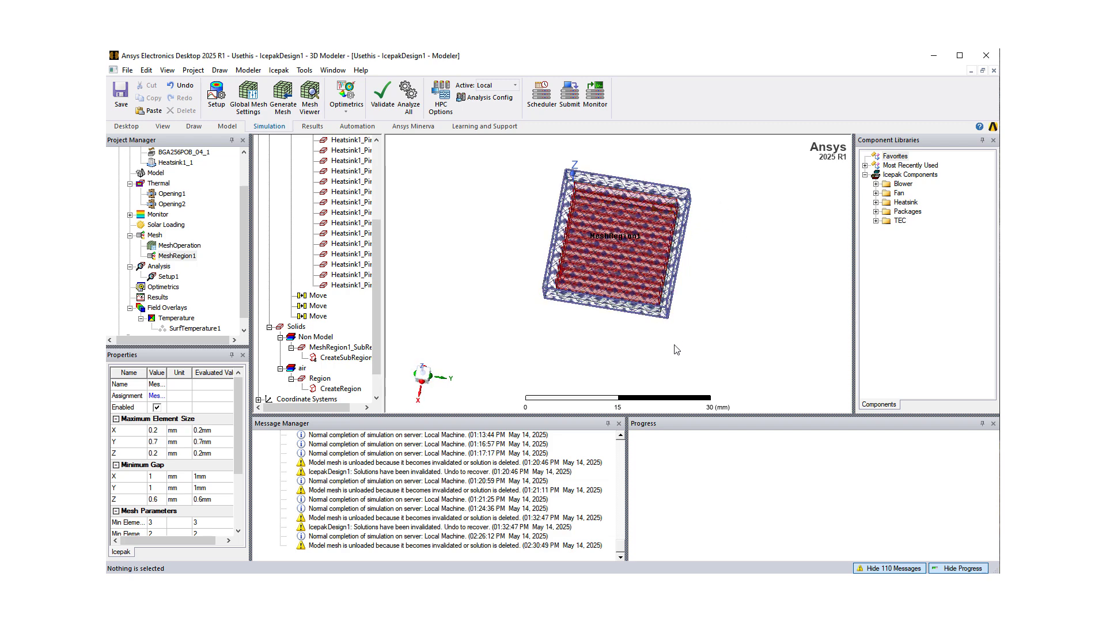
pyautogui.keyDown('alt'); pyautogui.moveTo(674, 350); pyautogui.dragTo(648, 328); pyautogui.keyUp('alt')
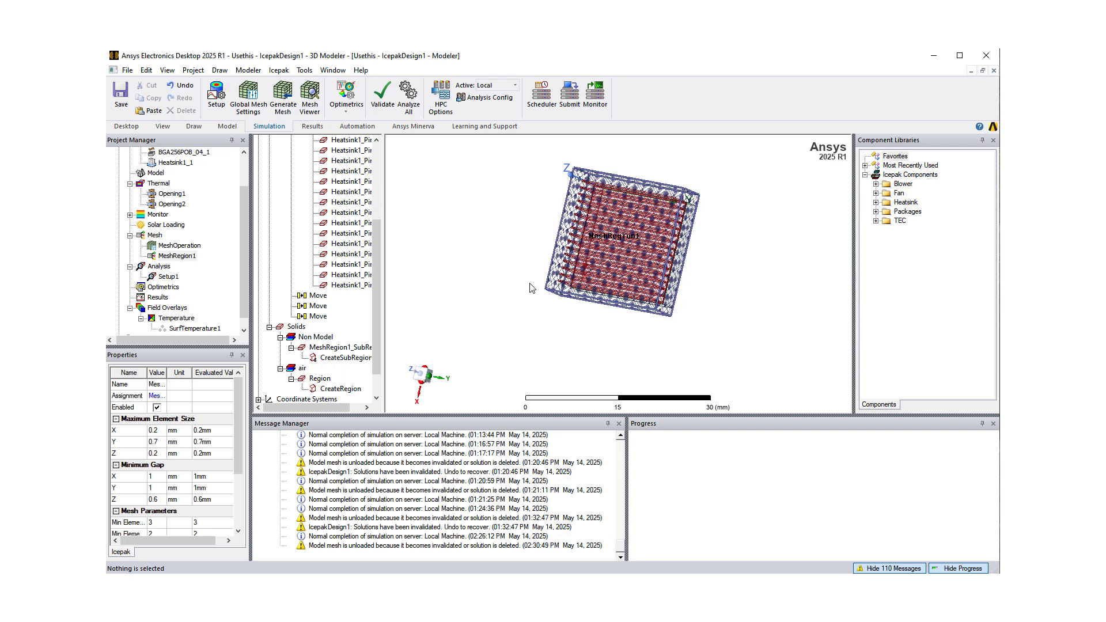
pyautogui.keyDown('alt'); pyautogui.moveTo(554, 301); pyautogui.dragTo(637, 215); pyautogui.keyUp('alt')
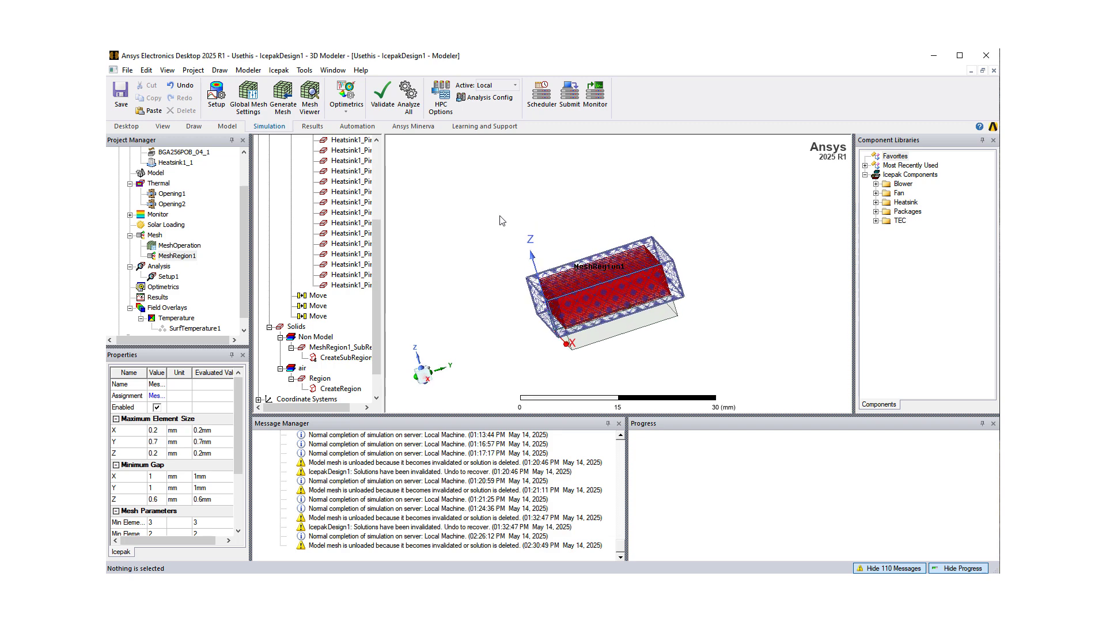
pyautogui.keyDown('alt'); pyautogui.moveTo(500, 217); pyautogui.dragTo(526, 240); pyautogui.keyUp('alt')
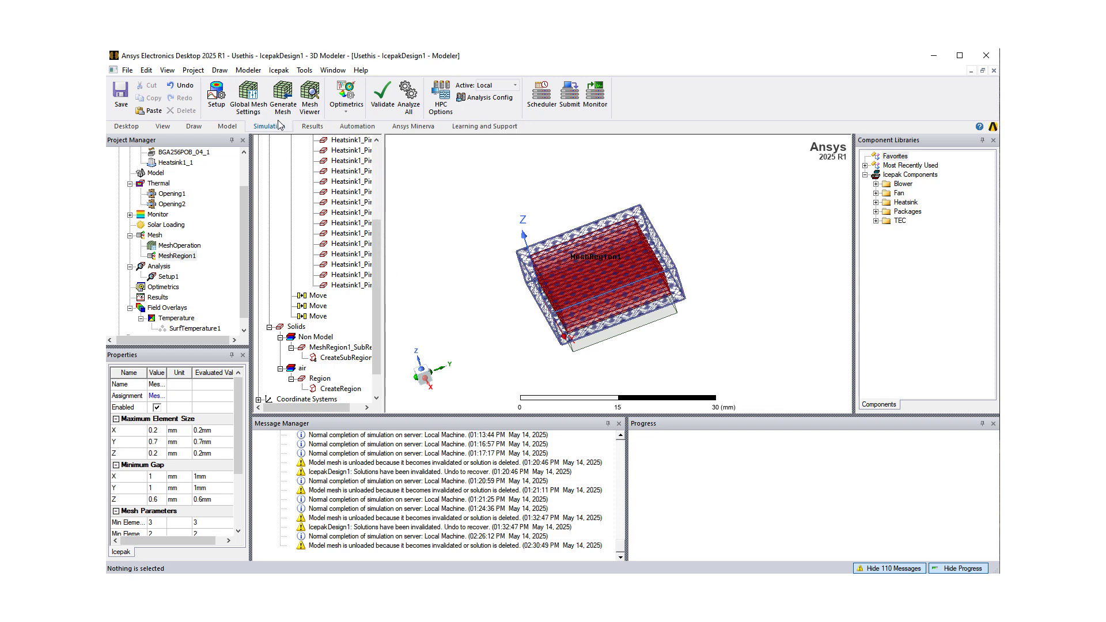
# Clear the MeshRegion1 selection and show the 157008-element mesh on the Z cut plane
pyautogui.click(443, 209)
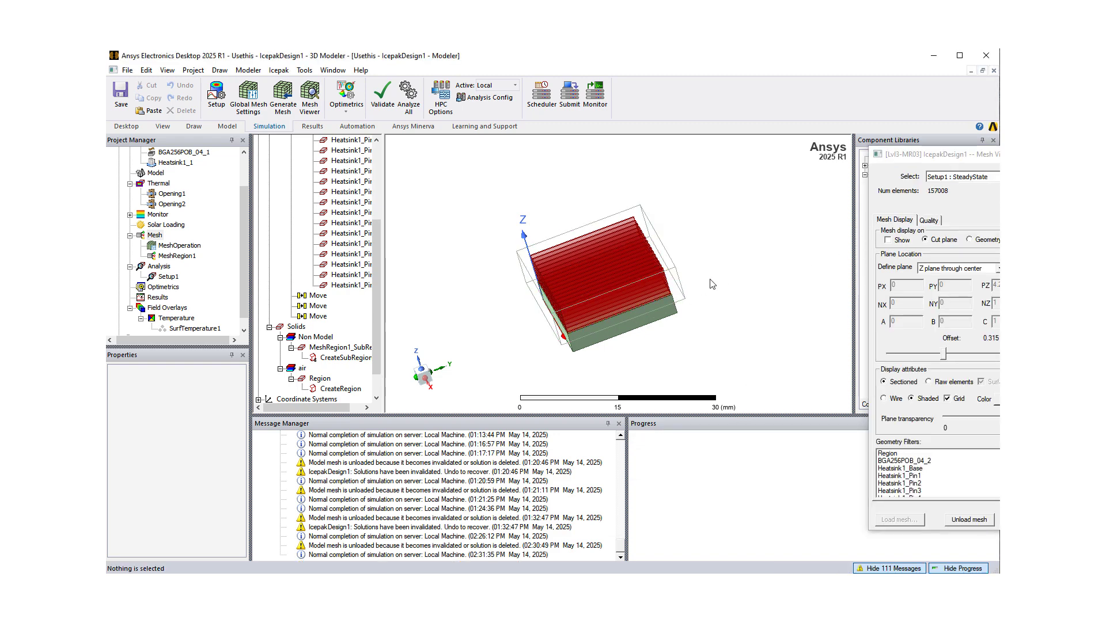
pyautogui.keyDown('alt'); pyautogui.moveTo(720, 259); pyautogui.dragTo(799, 282); pyautogui.keyUp('alt')
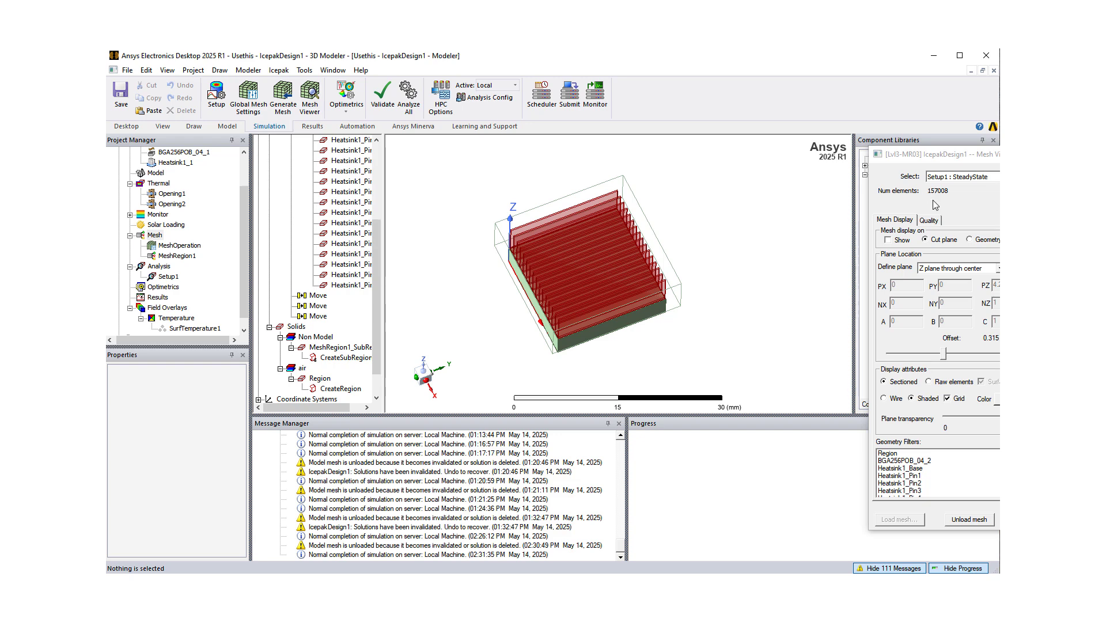
pyautogui.click(888, 241)
# Zoom and orbit to inspect the refined mesh around the heatsink fins
pyautogui.scroll(5, 575, 354)
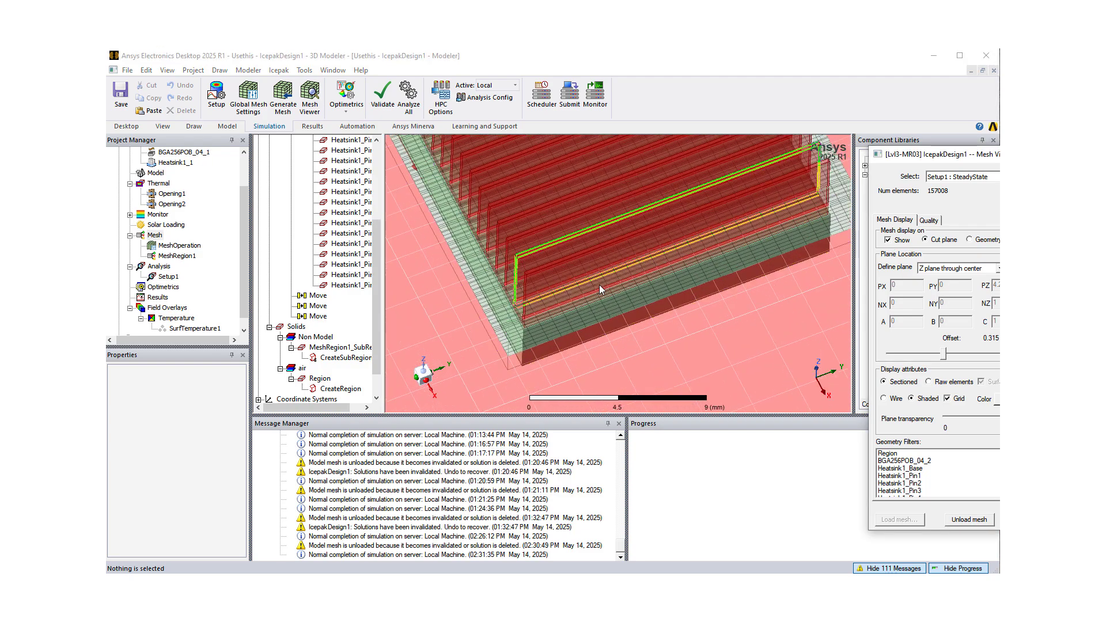
pyautogui.keyDown('alt'); pyautogui.moveTo(599, 285); pyautogui.dragTo(612, 220); pyautogui.keyUp('alt')
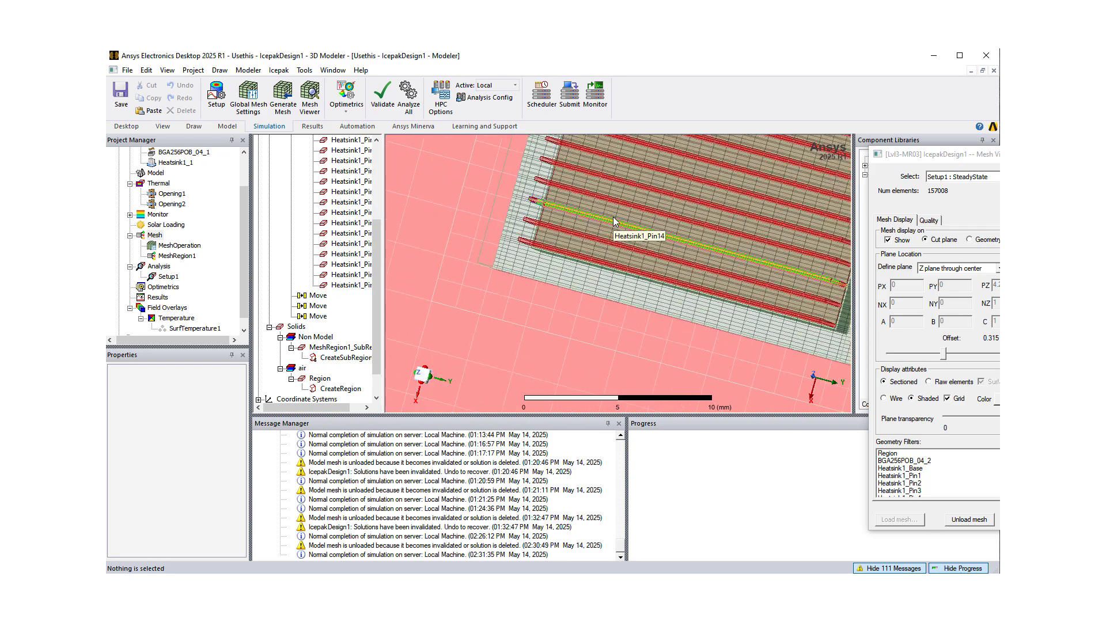
pyautogui.scroll(3, 613, 216)
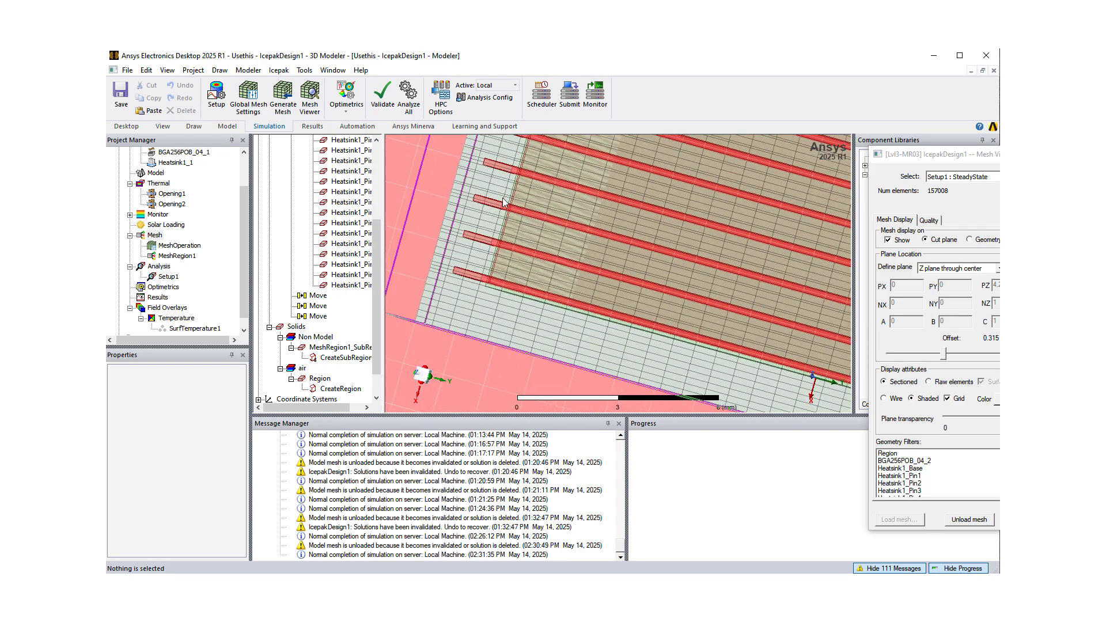
pyautogui.scroll(-2, 613, 245)
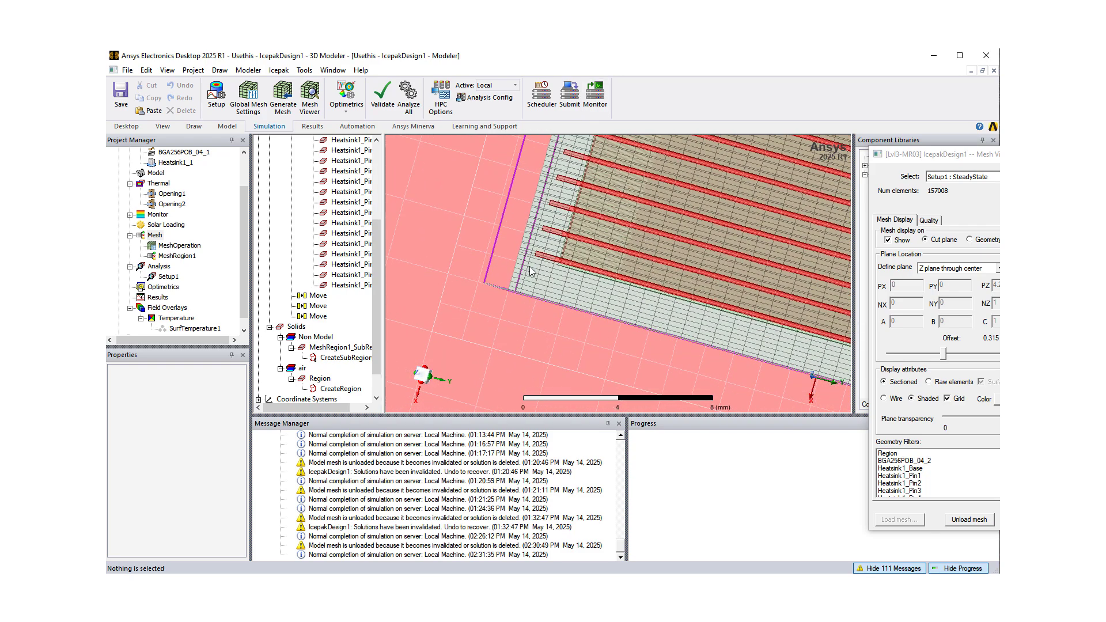
pyautogui.keyDown('alt'); pyautogui.moveTo(537, 257); pyautogui.dragTo(595, 223); pyautogui.keyUp('alt')
pyautogui.scroll(-5, 596, 222)
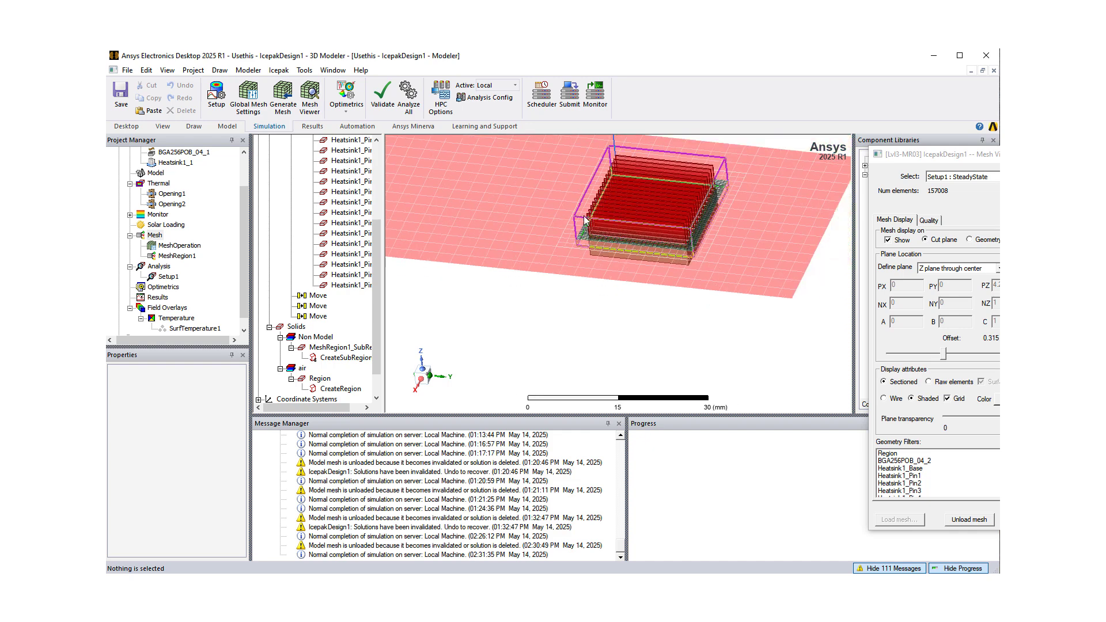